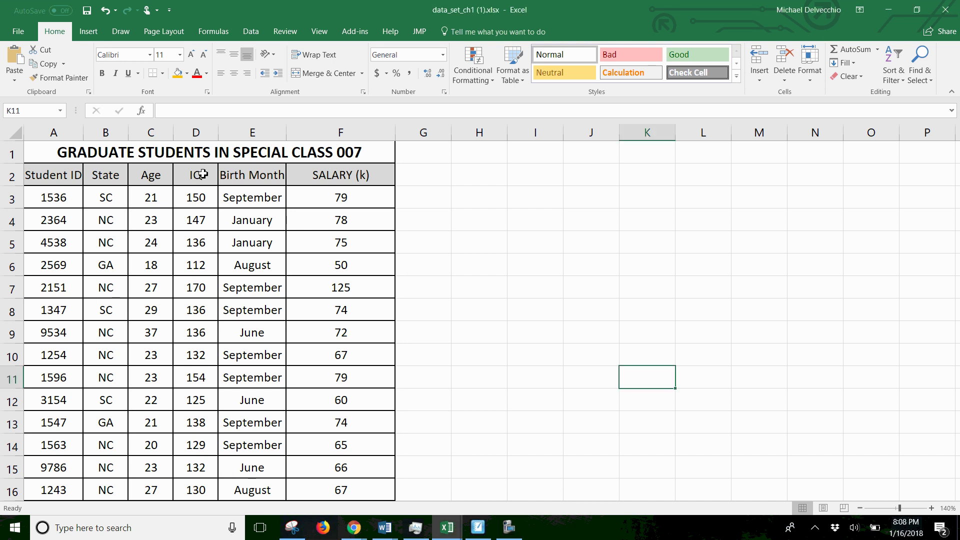
- Copy the IQ column with its header from D2:D16 and paste it below the table starting at D18
left_click_drag(202, 174, 200, 490)
key("ctrl+c")
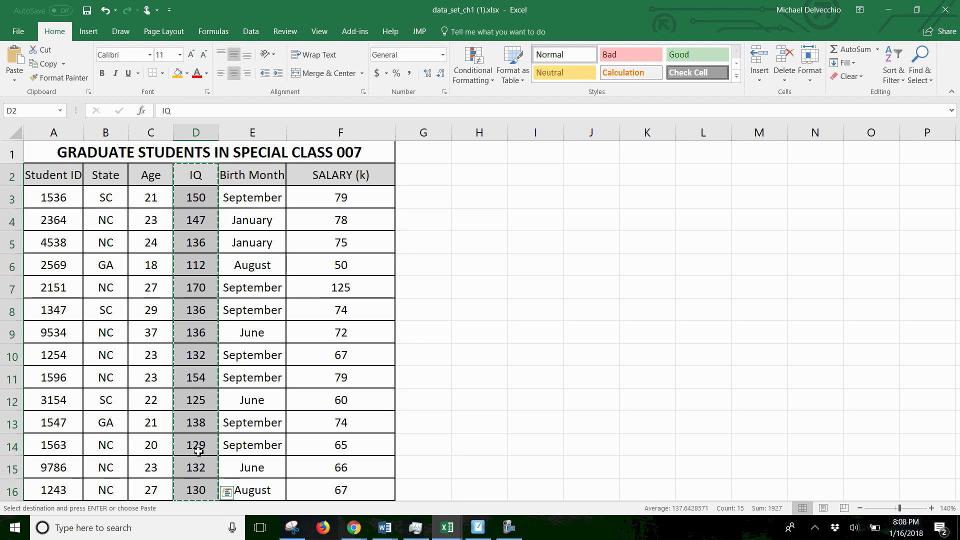
scroll(198, 438, "down", 2)
scroll(198, 438, "down", 3)
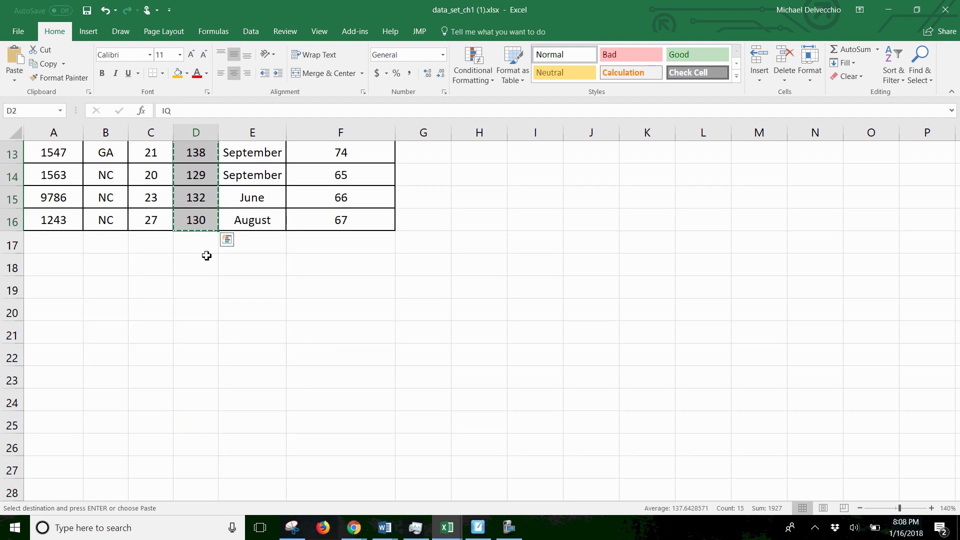
left_click(199, 269)
key("ctrl+v")
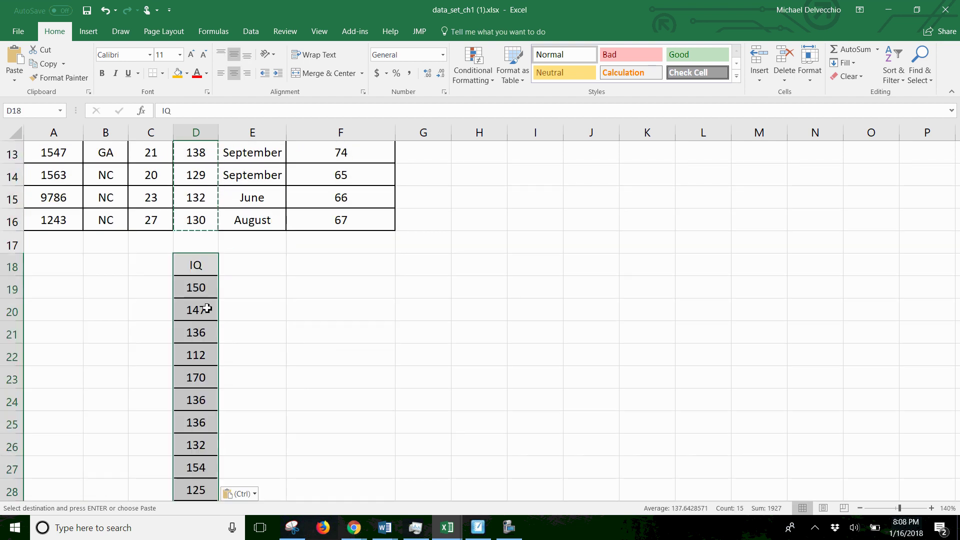
left_click(263, 242)
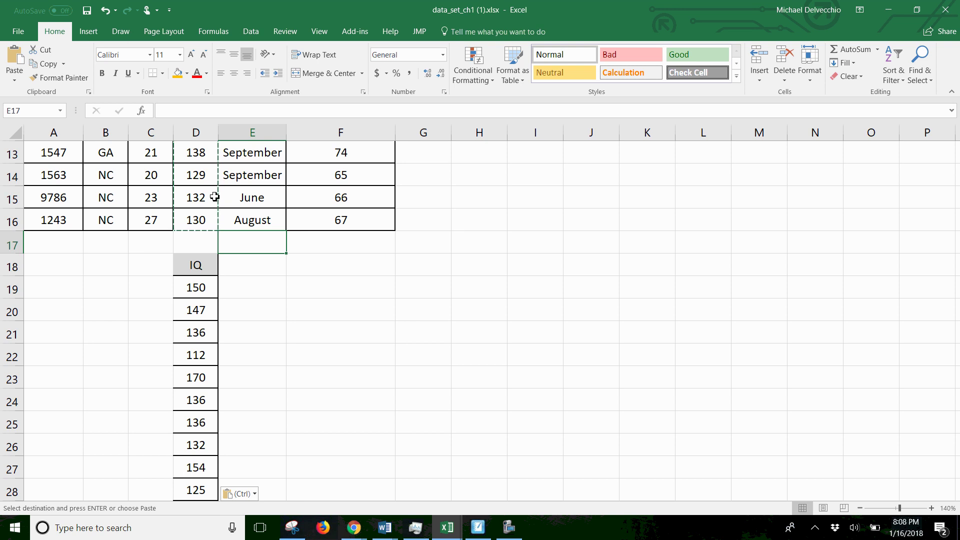
- Sort the copied IQ values in D19:D32 from smallest to largest
scroll(309, 334, "down", 2)
scroll(252, 288, "up", 1)
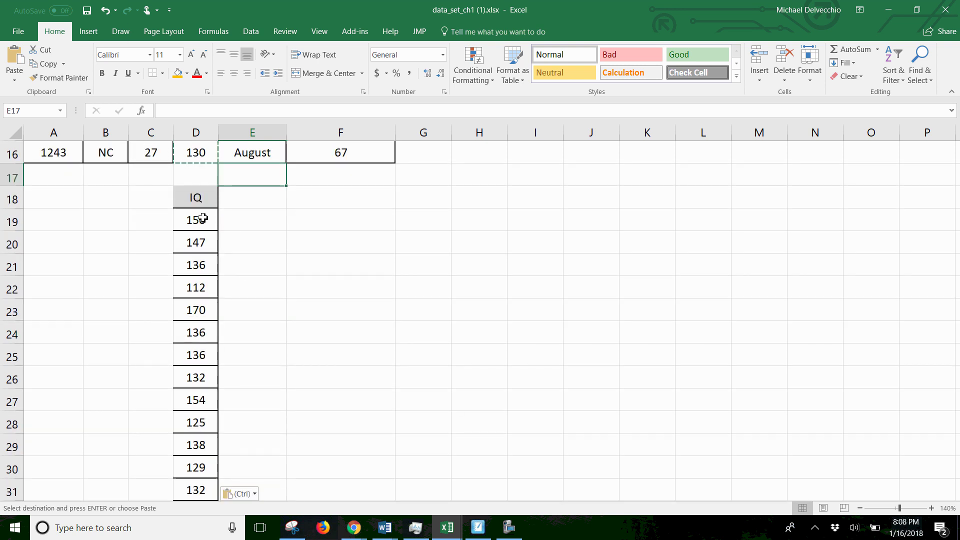
left_click(860, 508)
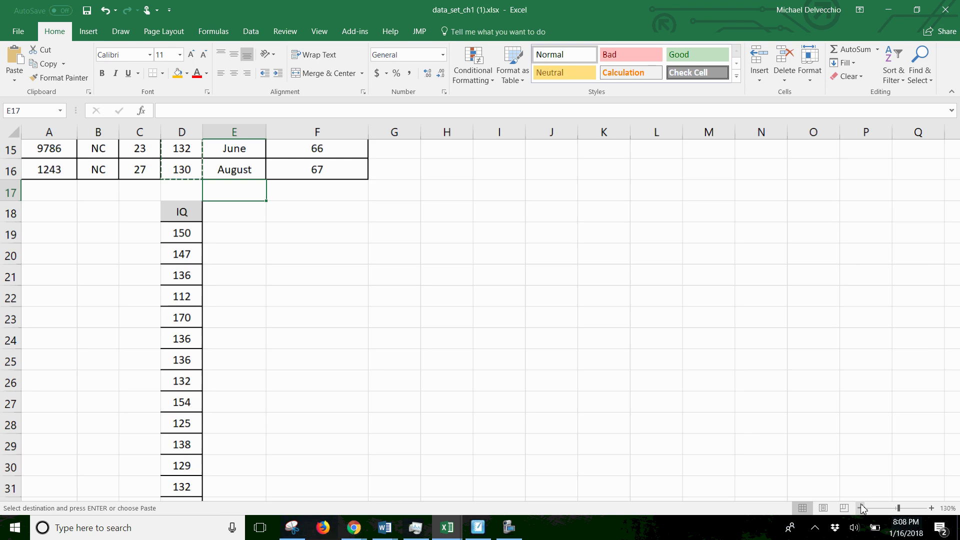
scroll(292, 246, "down", 1)
scroll(275, 250, "up", 1)
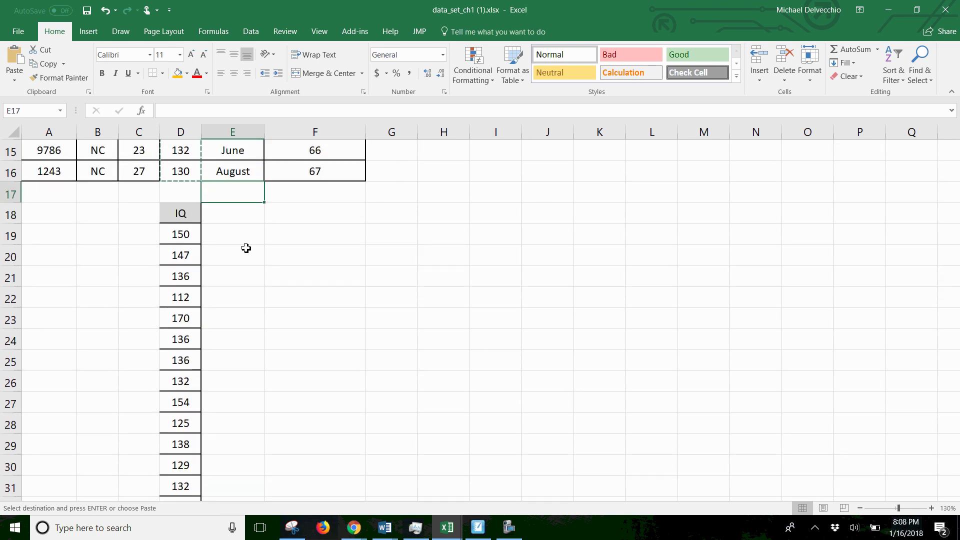
scroll(220, 225, "down", 1)
left_click_drag(180, 171, 184, 442)
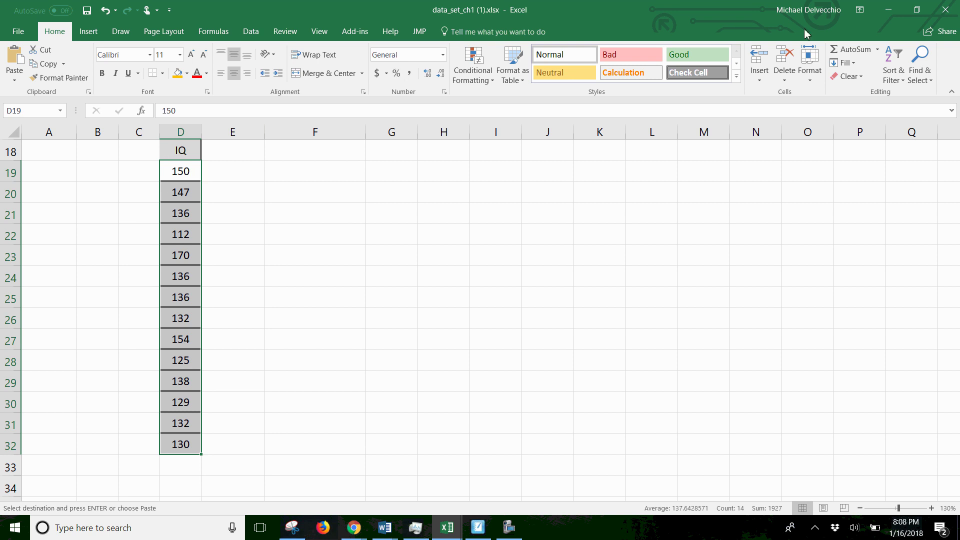
left_click(902, 55)
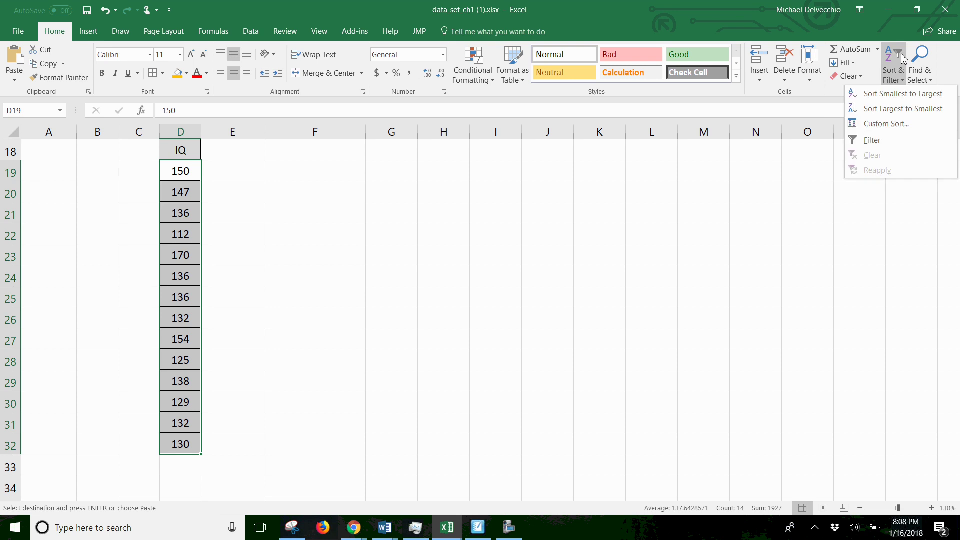
left_click(893, 95)
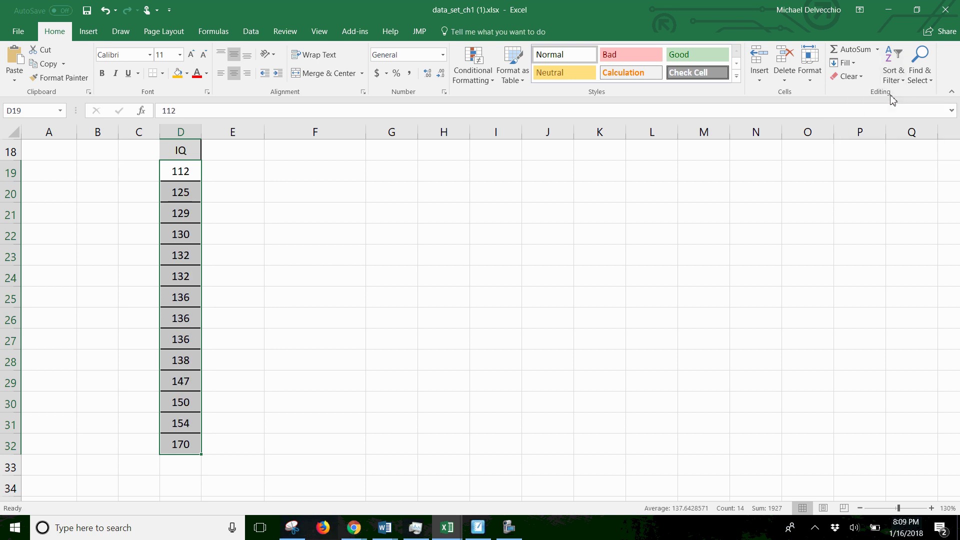
left_click(402, 168)
left_click(346, 167)
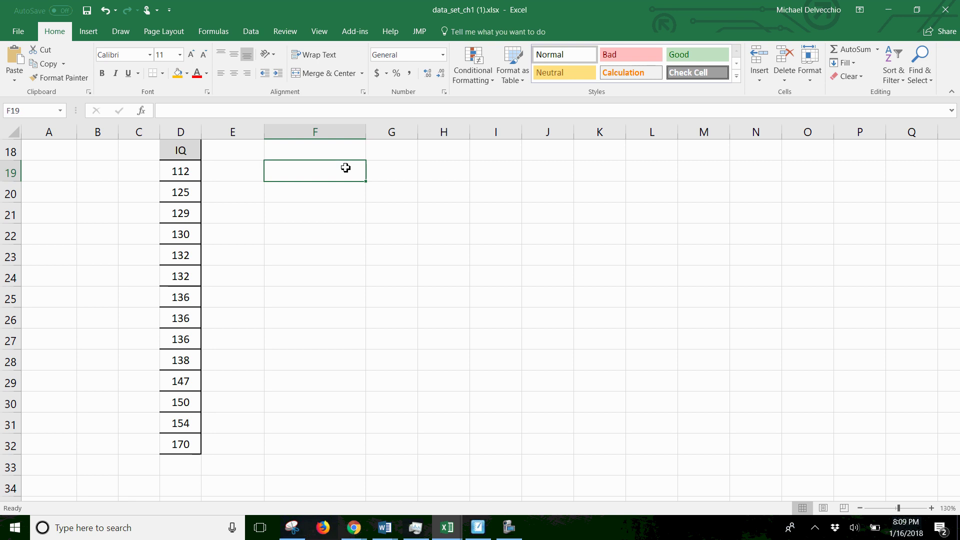
type("Min")
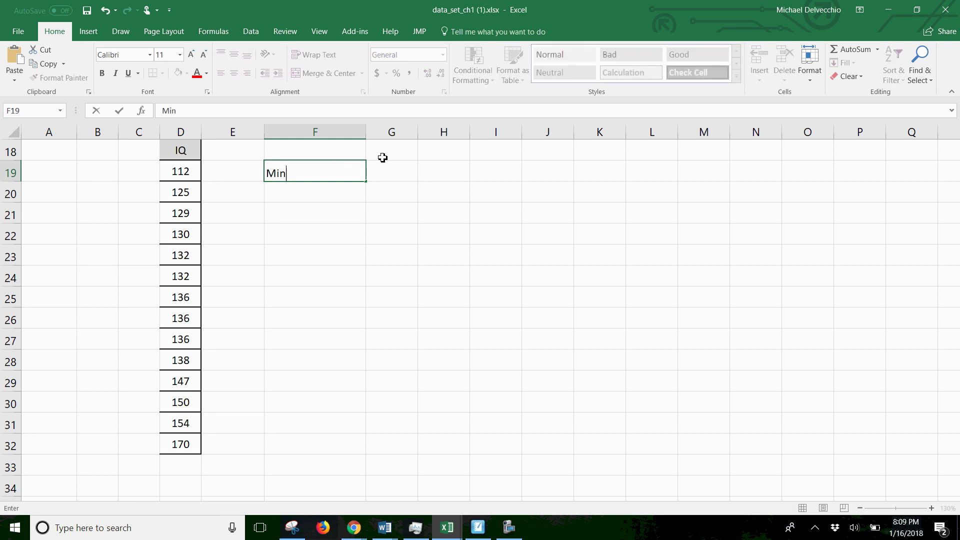
key("BackSpace")
key("BackSpace")
key("BackSpace")
- Enter the labels "MEAN =" in cell F18 and "Count =" in cell F17
scroll(394, 192, "up", 3)
scroll(344, 279, "down", 1)
left_click(316, 278)
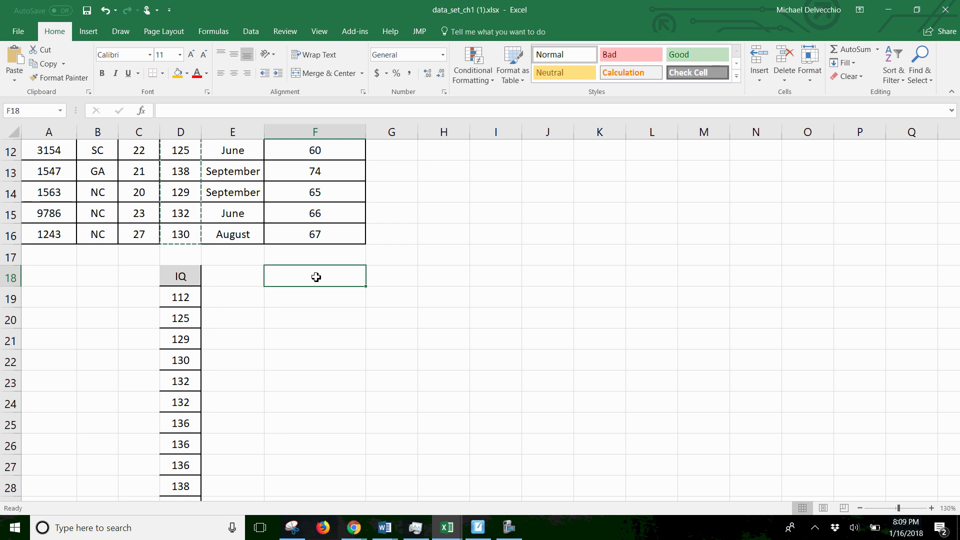
type("MEAN =")
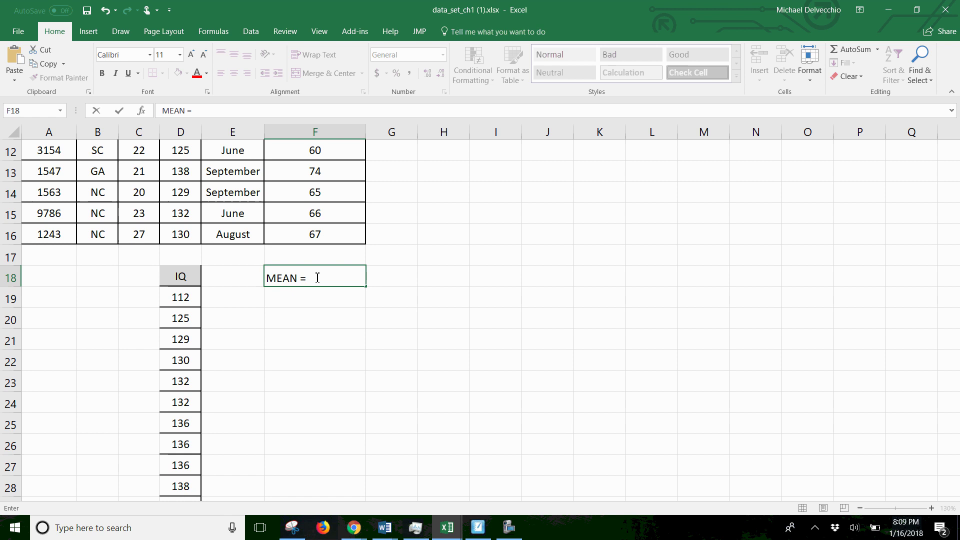
key("Up")
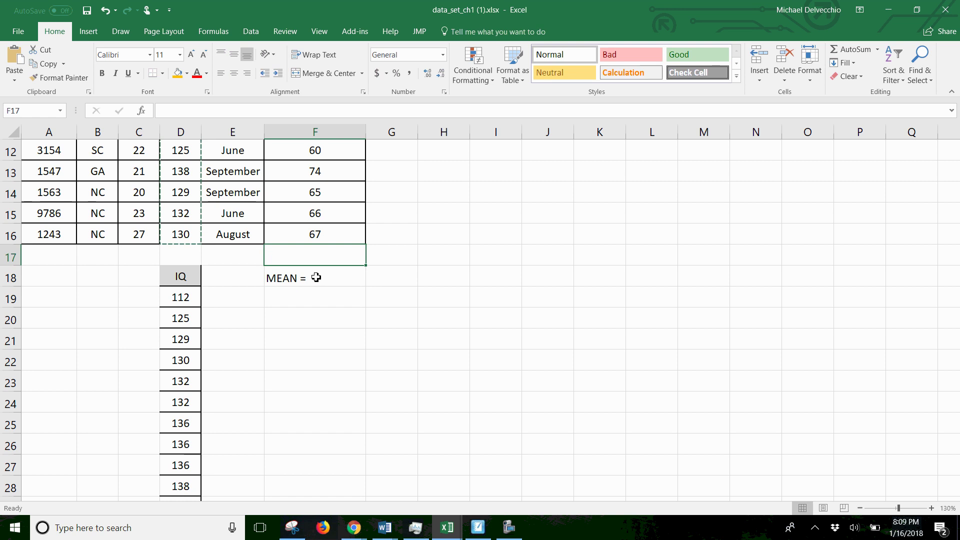
type("VOUNT")
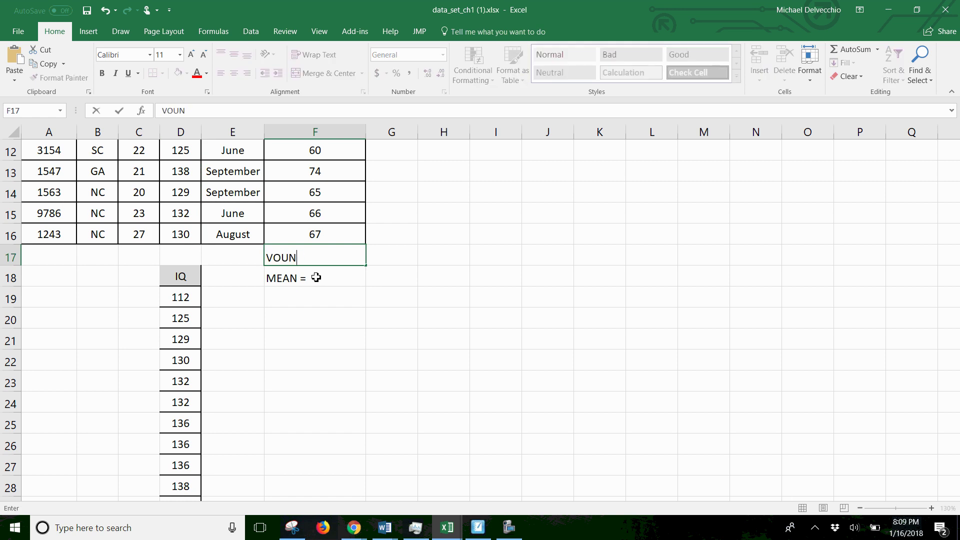
key("BackSpace")
key("BackSpace")
key("BackSpace")
key("BackSpace")
type("Count")
key("Return")
- Enter the labels "Min =" in cell F20 and "Q1 =" in cell F21
key("Return")
key("Return")
type("Min =")
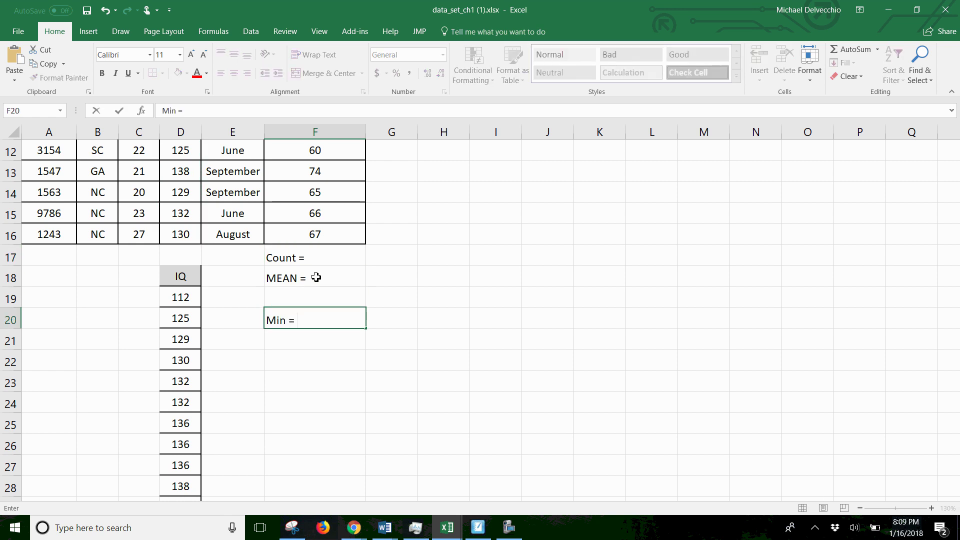
key("Return")
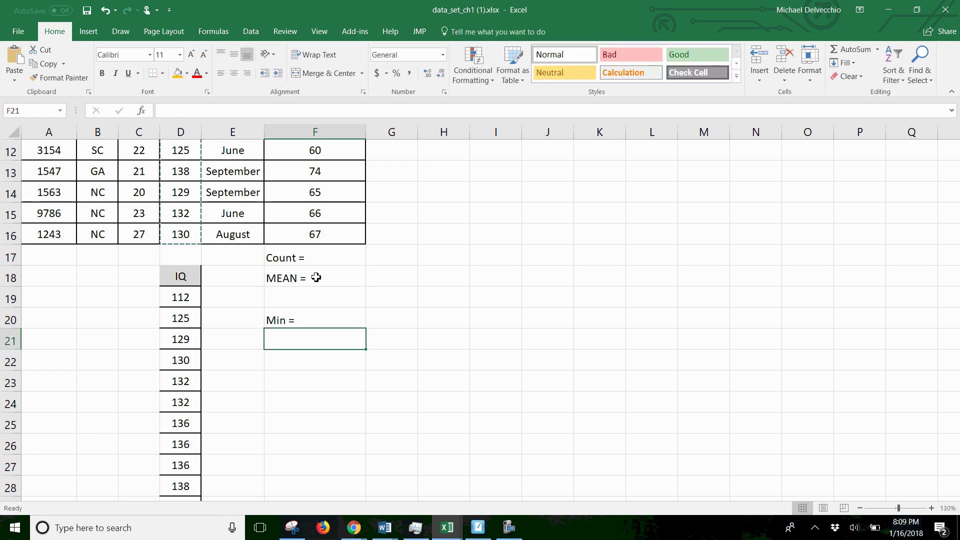
type("Q1 =")
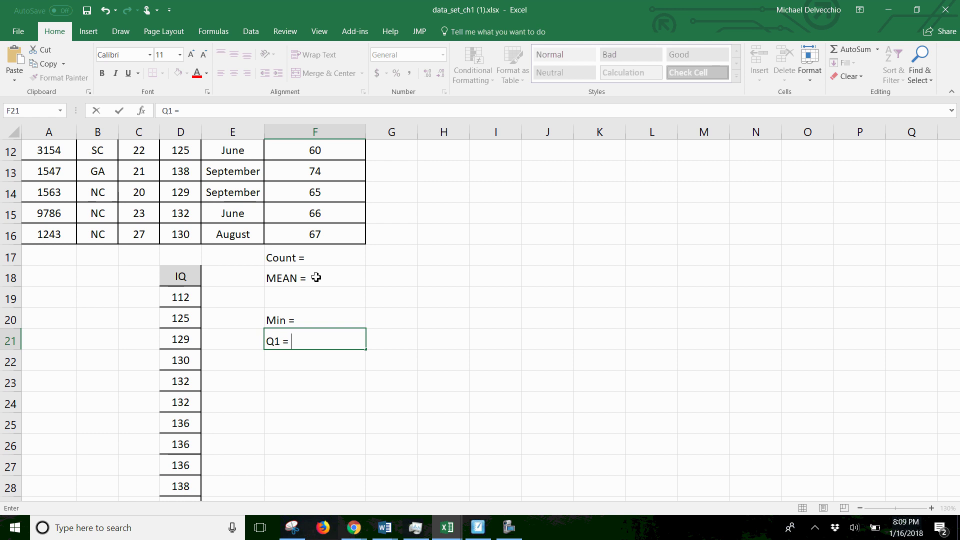
key("Return")
- Enter the labels "Median (Q2) =", "Q3 =" and "Max =" in cells F22 to F24
type("Median (Q")
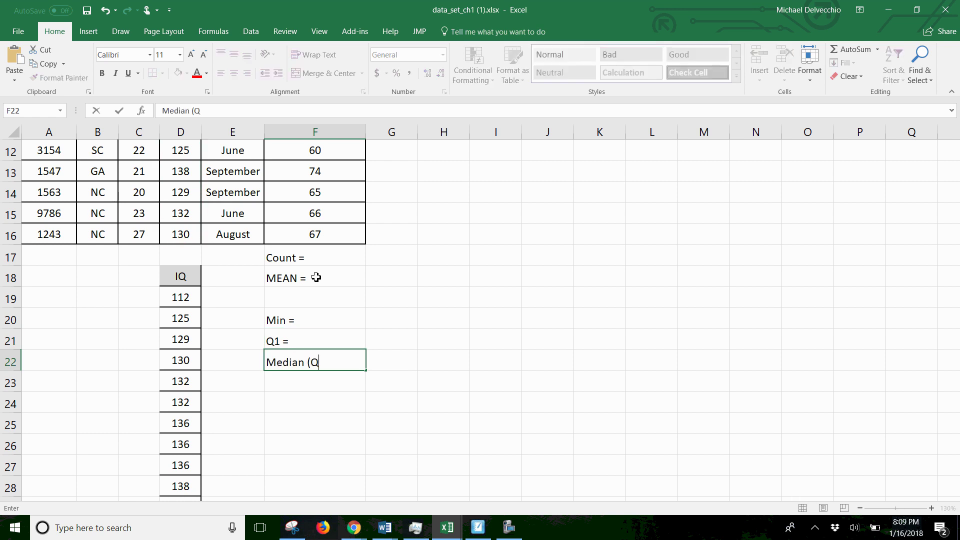
type("2) =")
key("Return")
type("Q3")
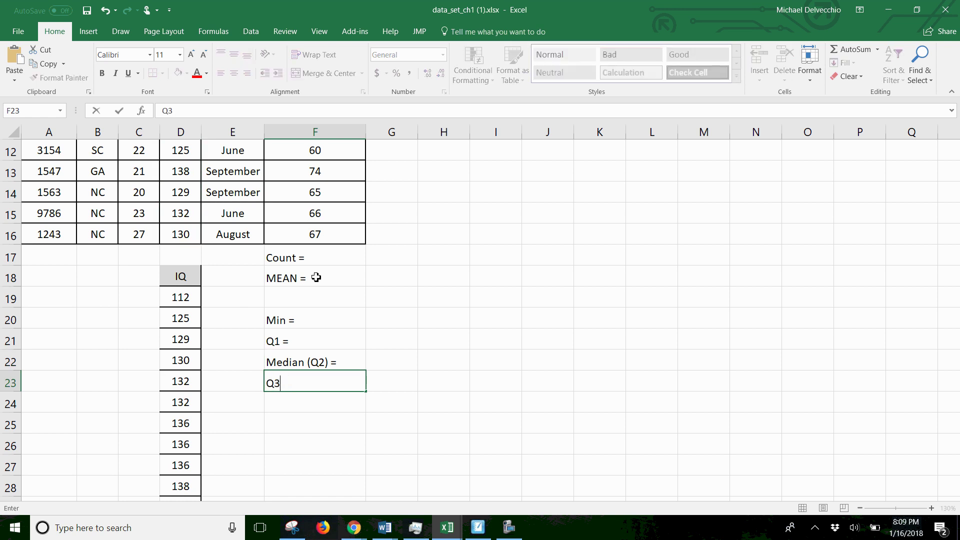
type(" =")
key("Return")
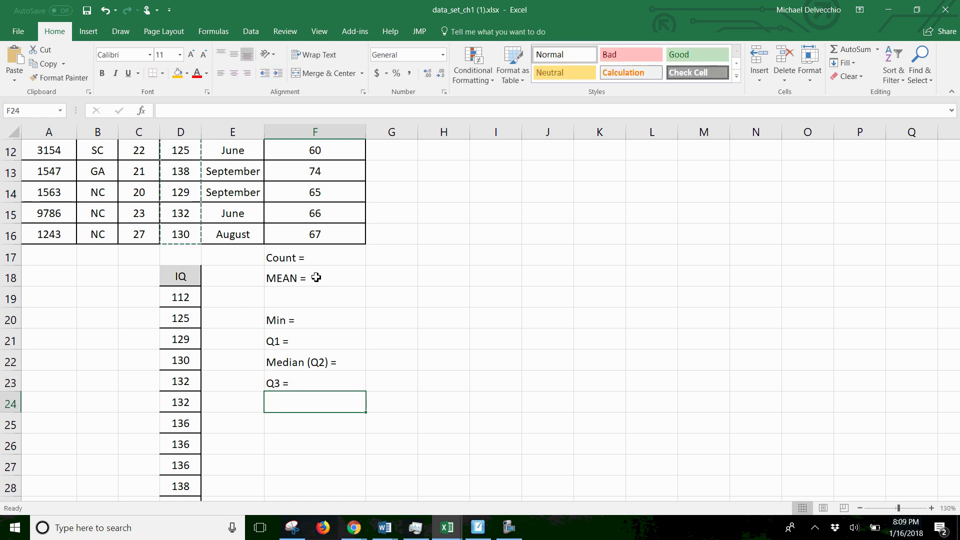
type("Max")
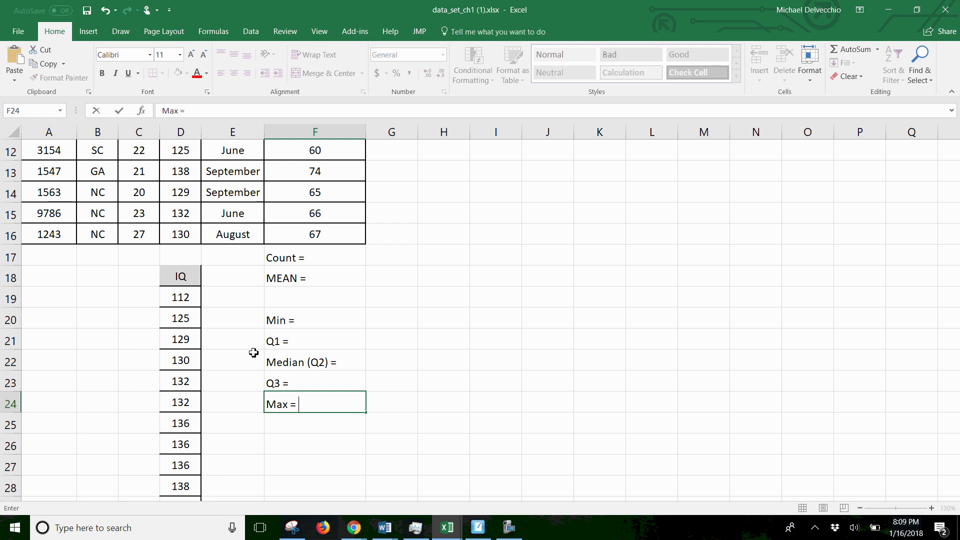
type(" =")
left_click(328, 258)
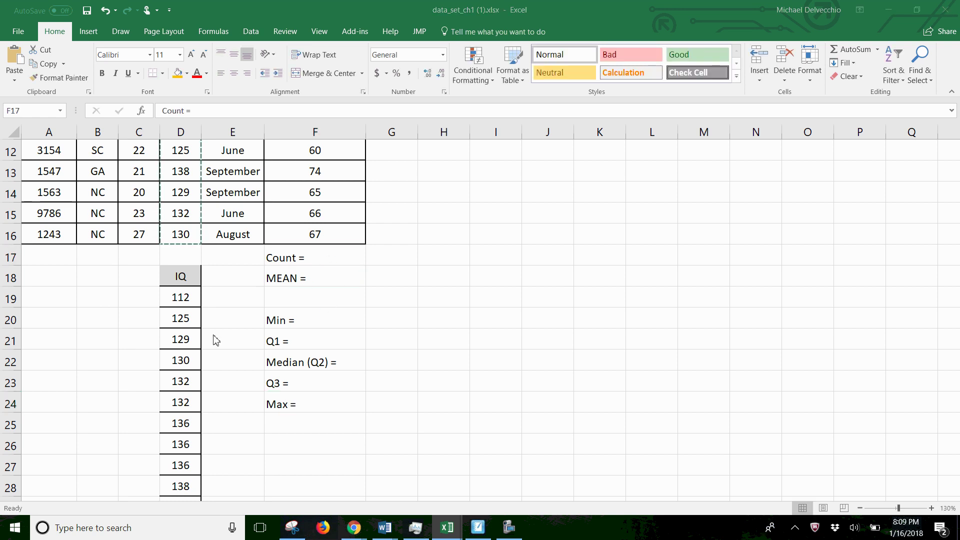
- Number the sorted IQ values from 1 to 14 in C19:C32 by extending a series started with 1 and 2
scroll(189, 307, "down", 1)
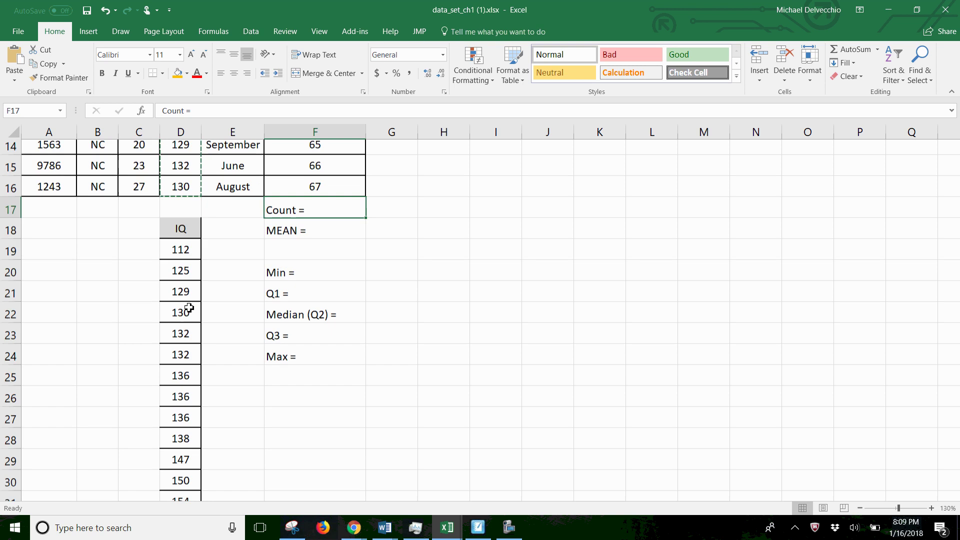
scroll(190, 265, "down", 1)
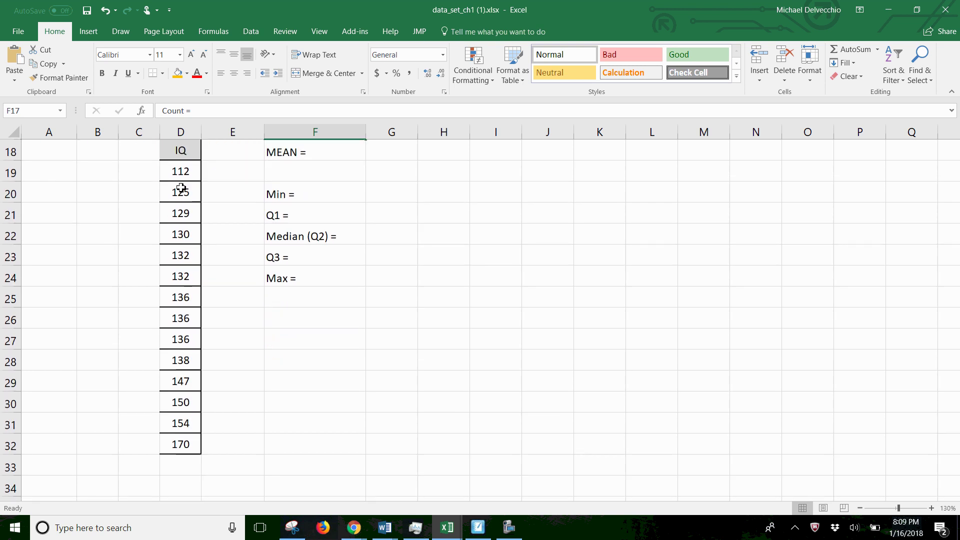
left_click(145, 175)
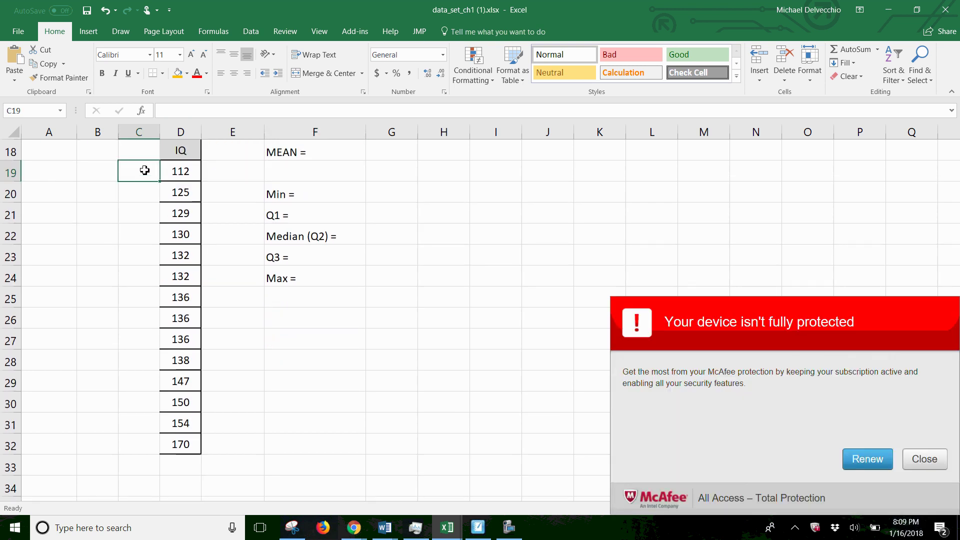
left_click(933, 455)
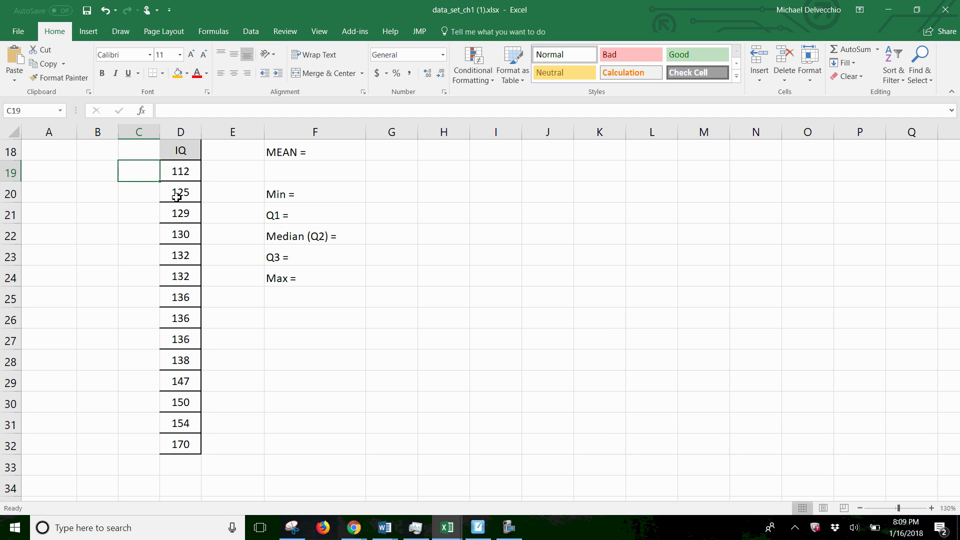
type("1")
key("Return")
type("2")
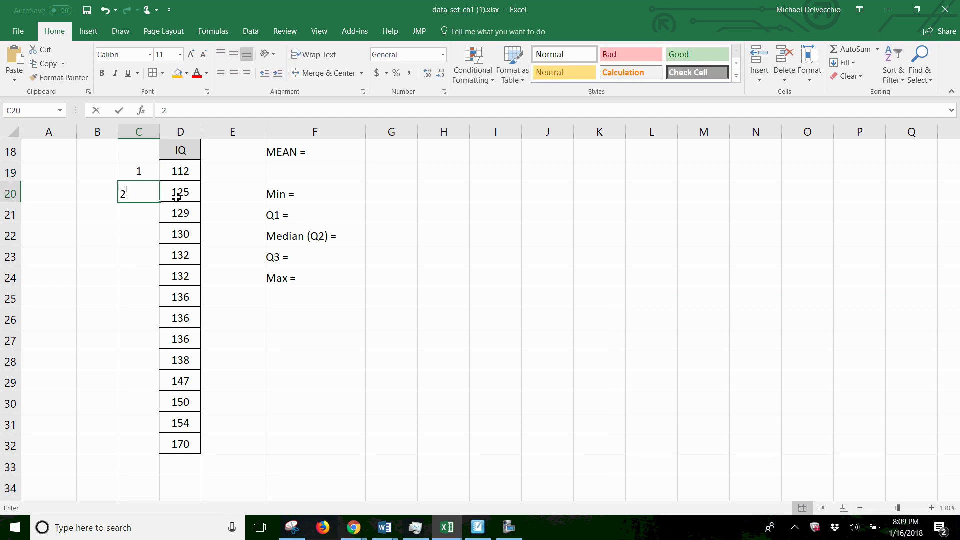
key("Return")
left_click_drag(148, 176, 159, 448)
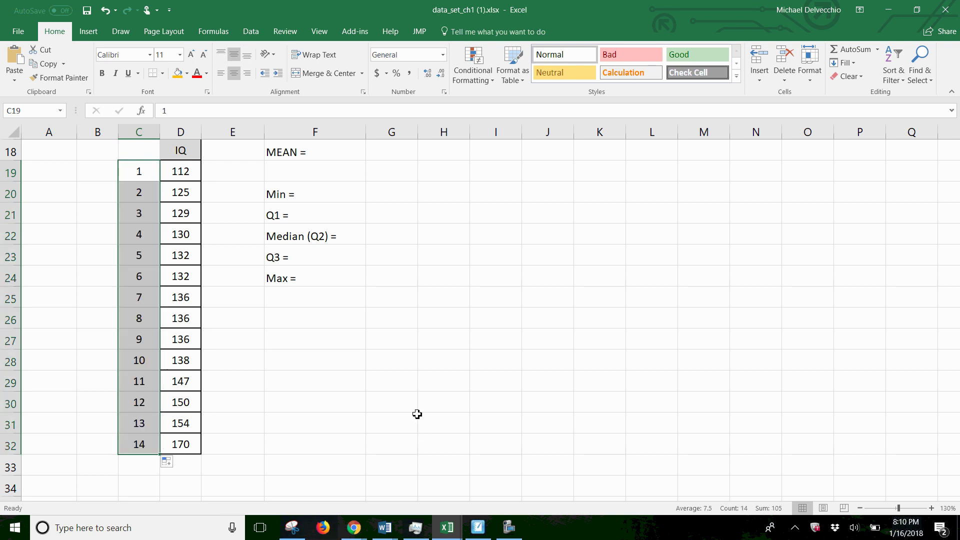
left_click(225, 302)
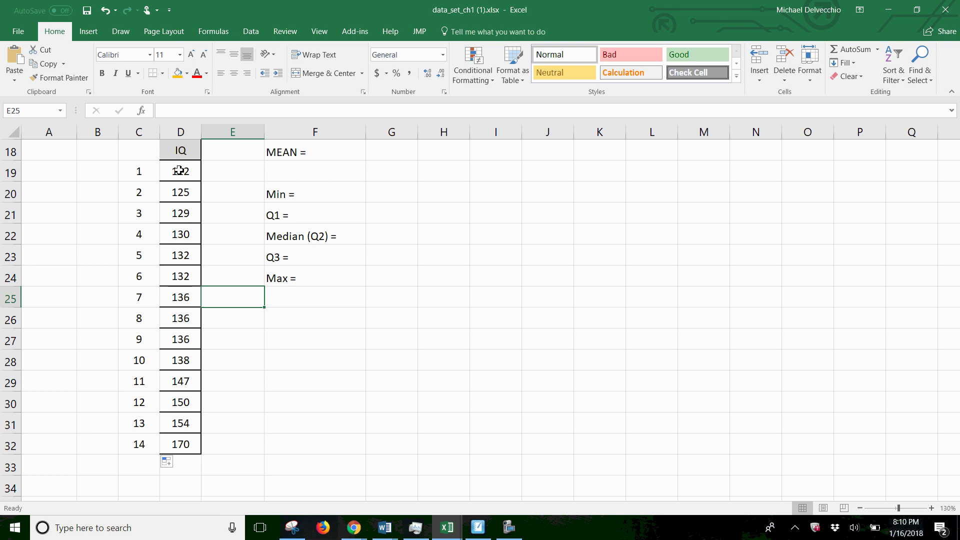
- Check the count and average of the sorted IQ values in D19:D32
left_click_drag(179, 170, 194, 446)
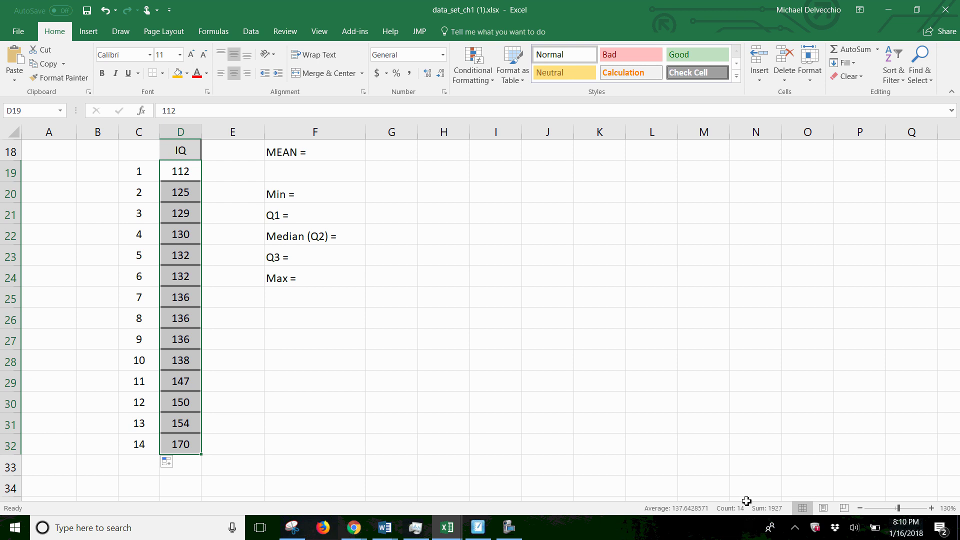
left_click(349, 338)
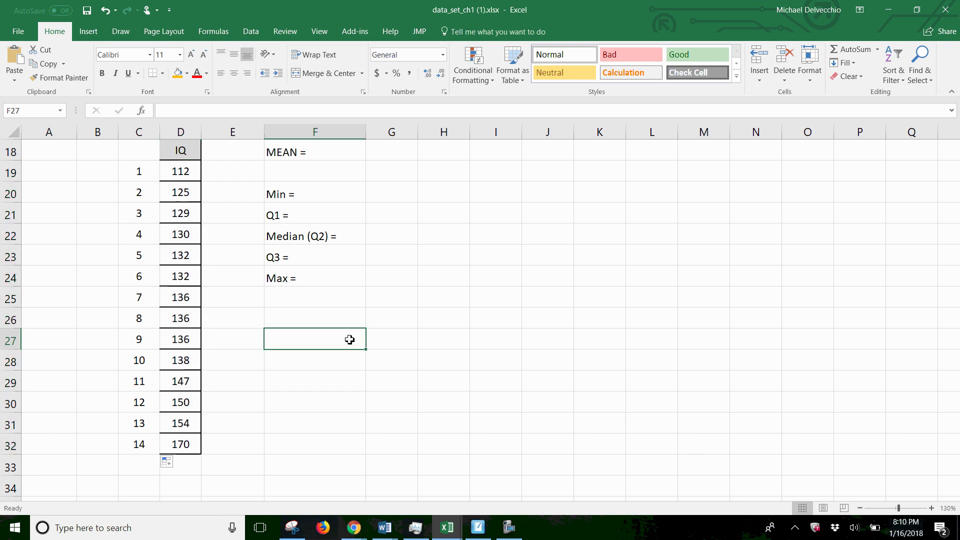
- Right-align the statistic labels in cells F17 to F24
scroll(350, 311, "up", 2)
scroll(351, 293, "down", 1)
scroll(351, 293, "down", 1)
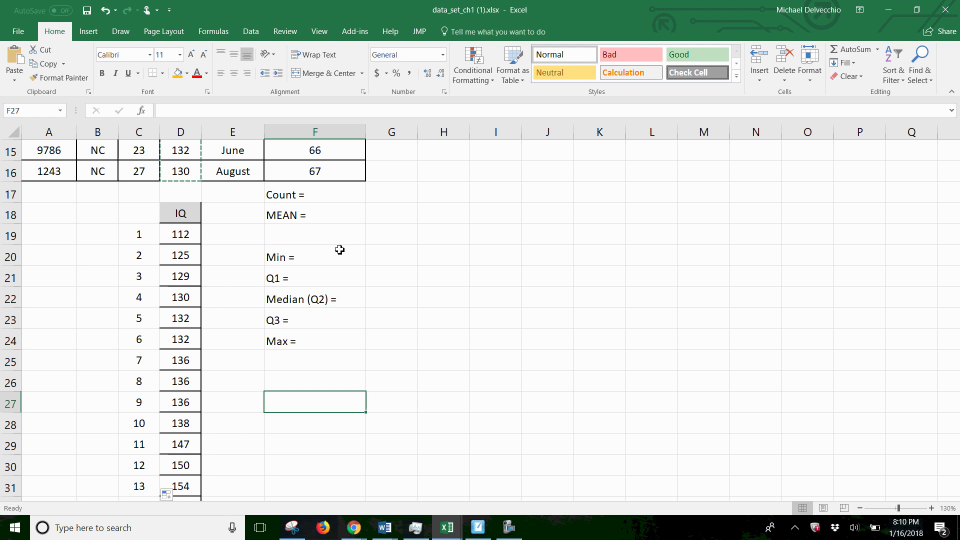
left_click(385, 195)
left_click_drag(320, 196, 302, 345)
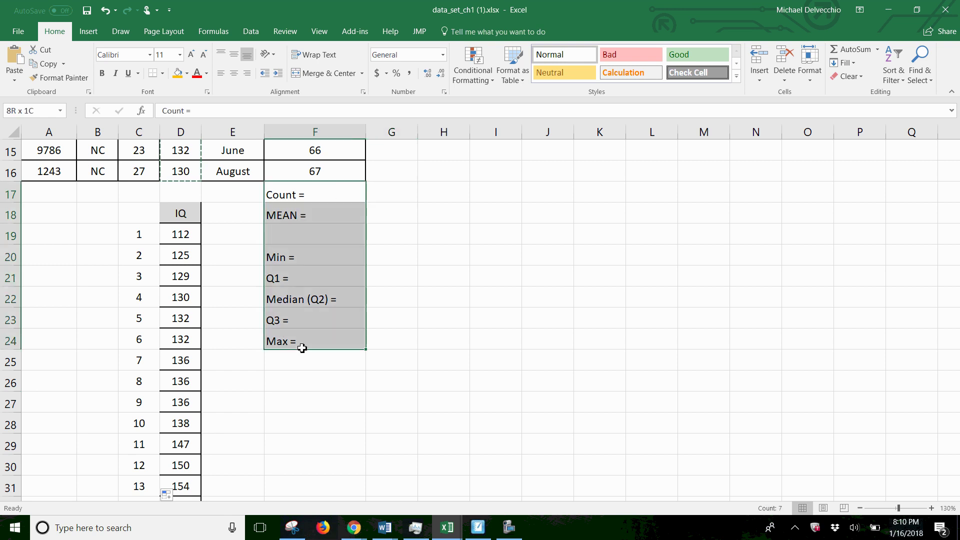
left_click(248, 75)
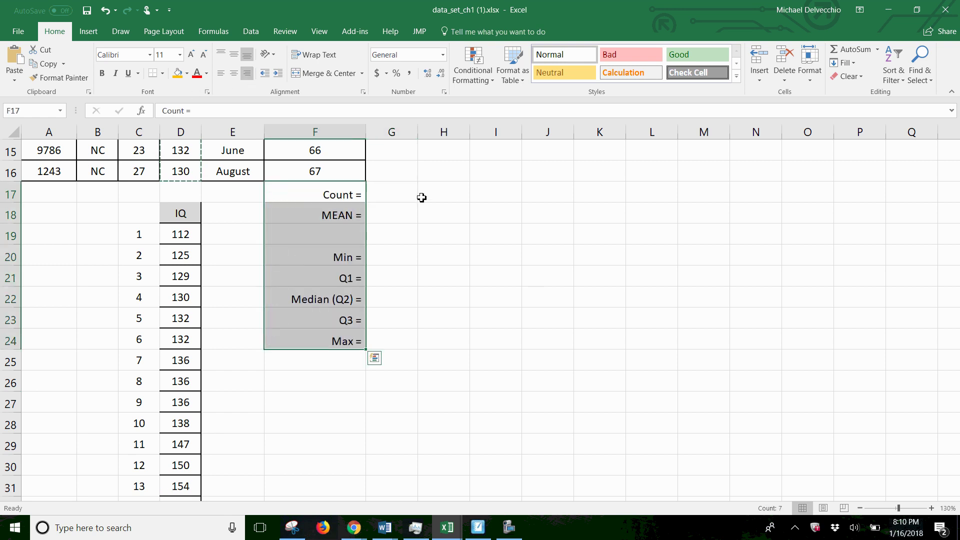
- Calculate the count of the sorted IQ values D19:D32 in cell G17 with the COUNTA function
left_click(391, 198)
type("=Co")
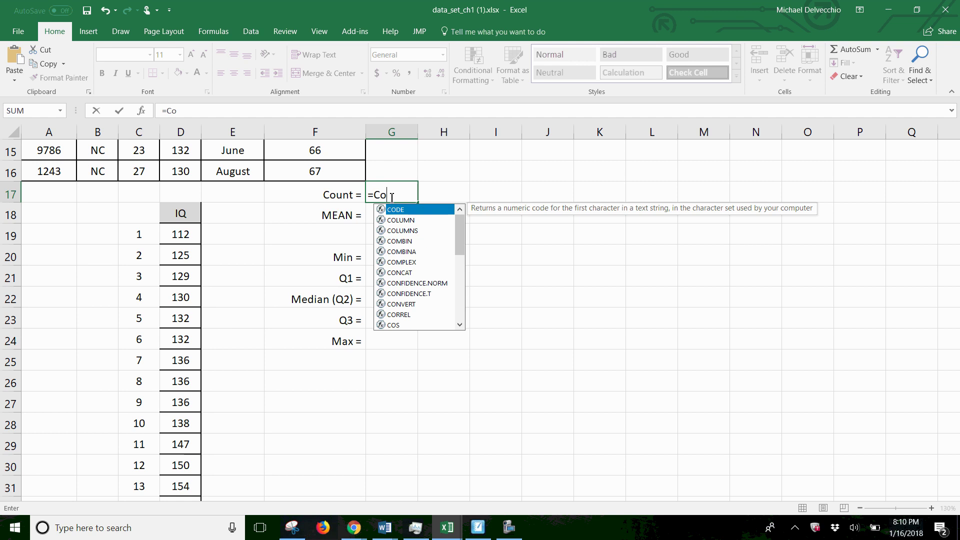
type("unt")
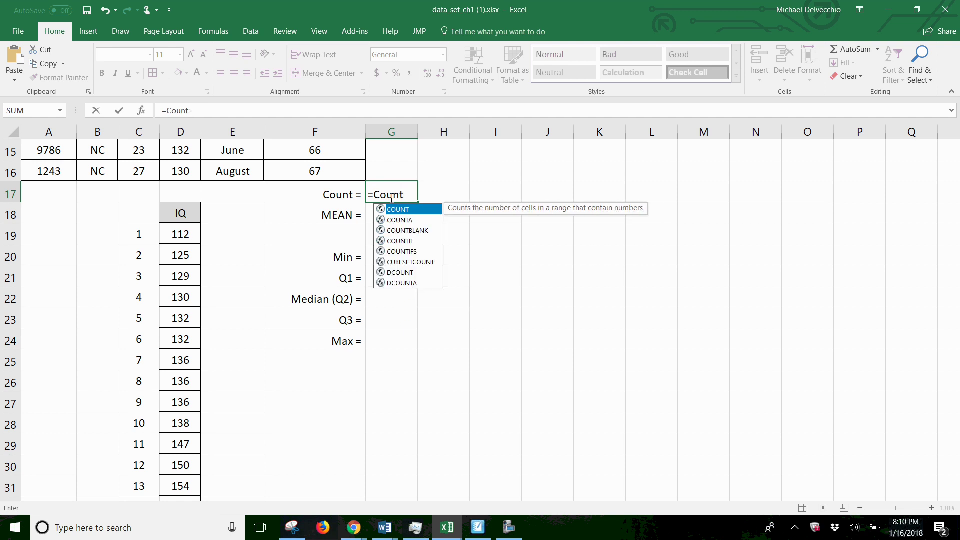
type("a(")
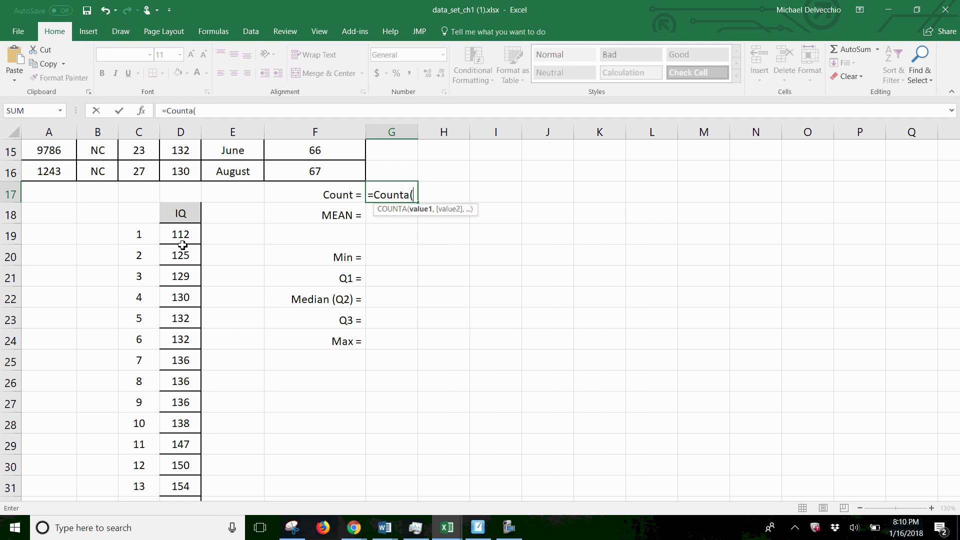
left_click_drag(182, 245, 187, 471)
key("Return")
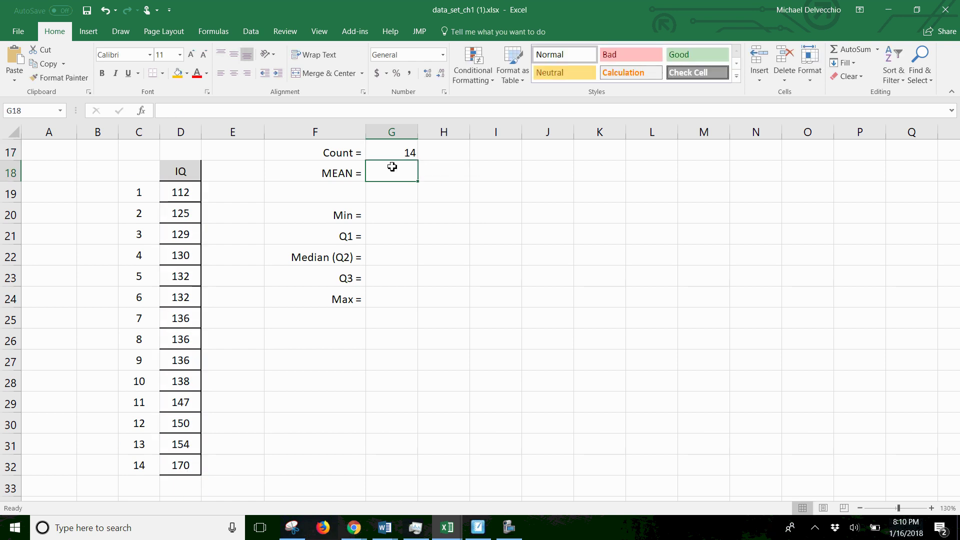
- Calculate the mean of the IQ values in cell G18 with the AVERAGE function over D19:D32
type("=AVERAGE")
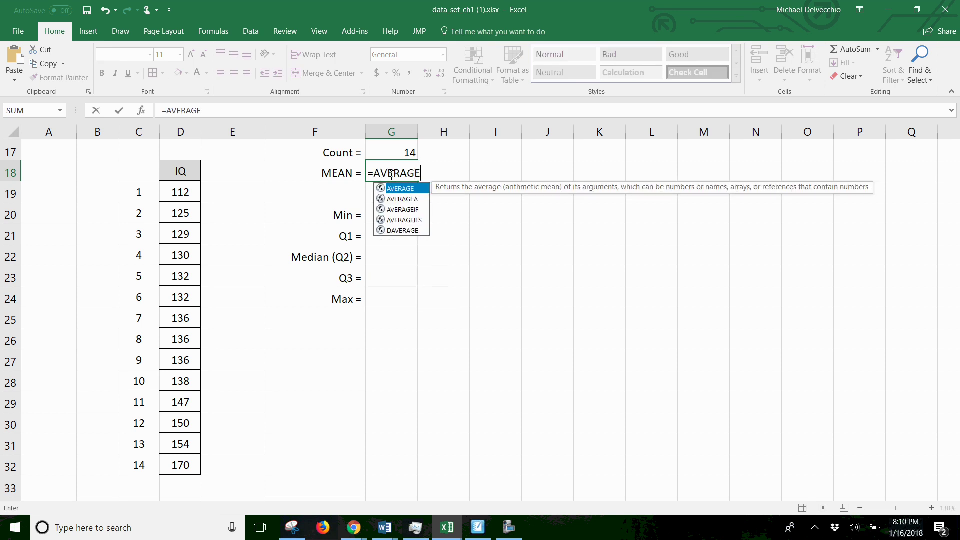
type("(")
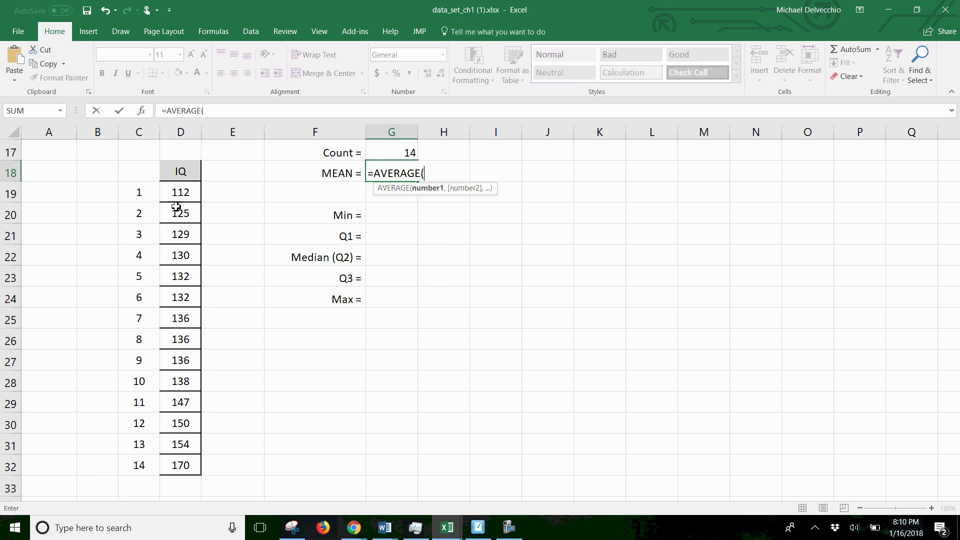
left_click(176, 191)
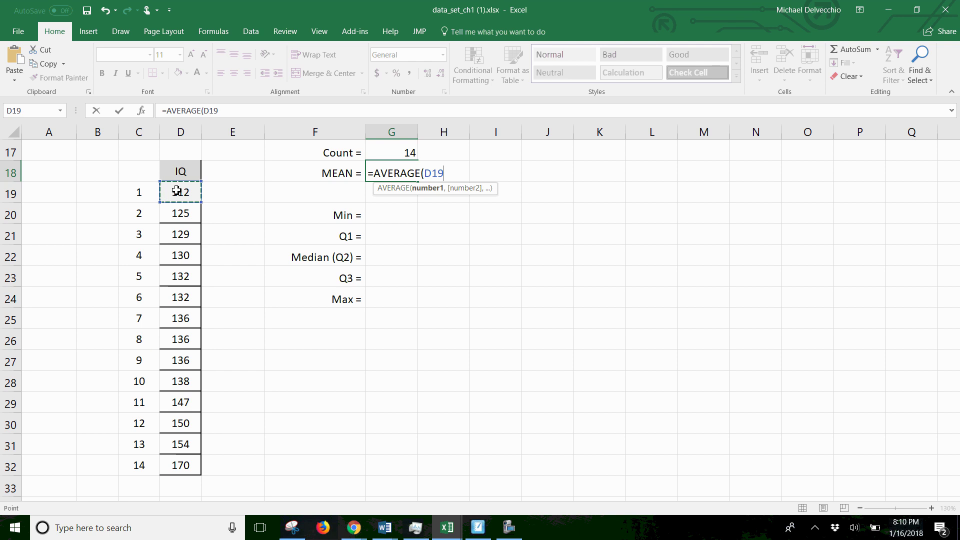
key("ctrl+shift+Down")
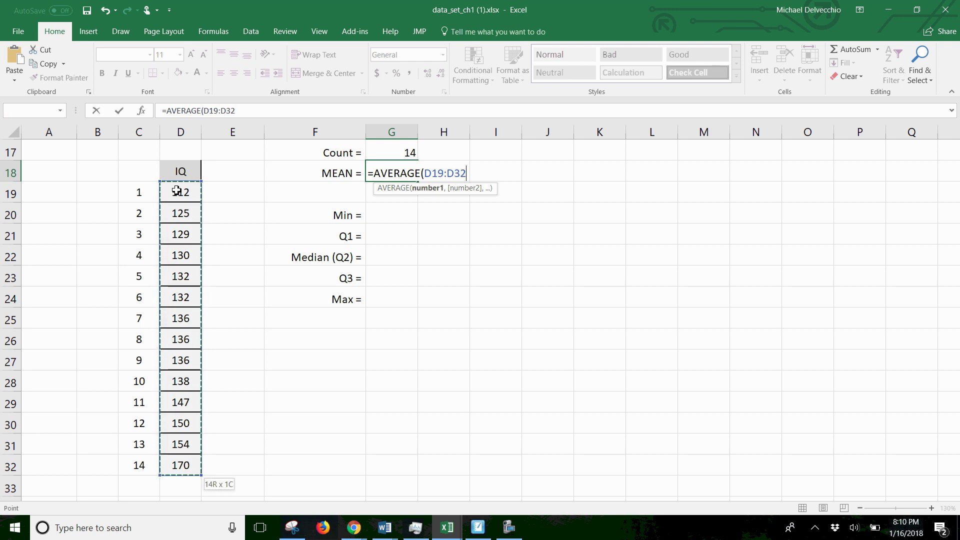
key("Return")
- Calculate the minimum IQ in cell G20 with the MIN function over D19:D32
key("Down")
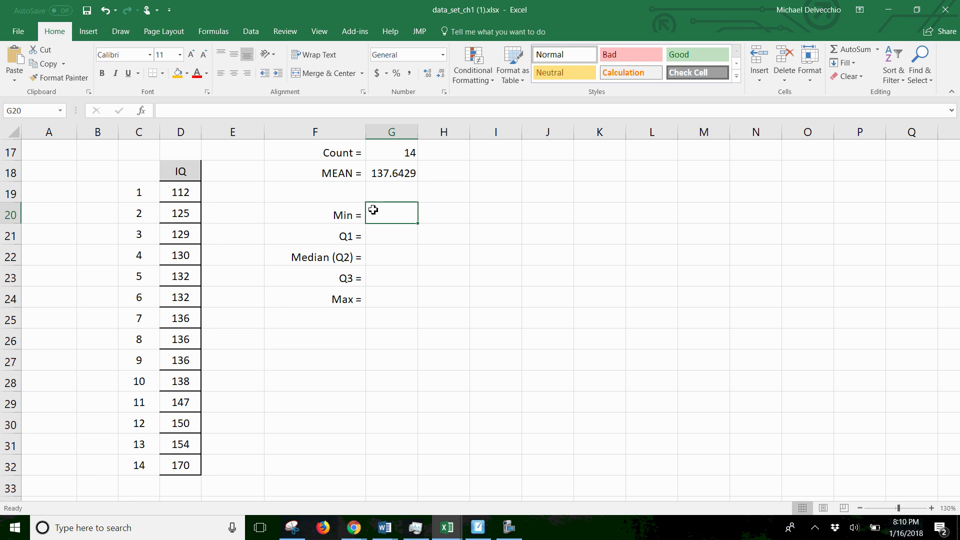
type("=min")
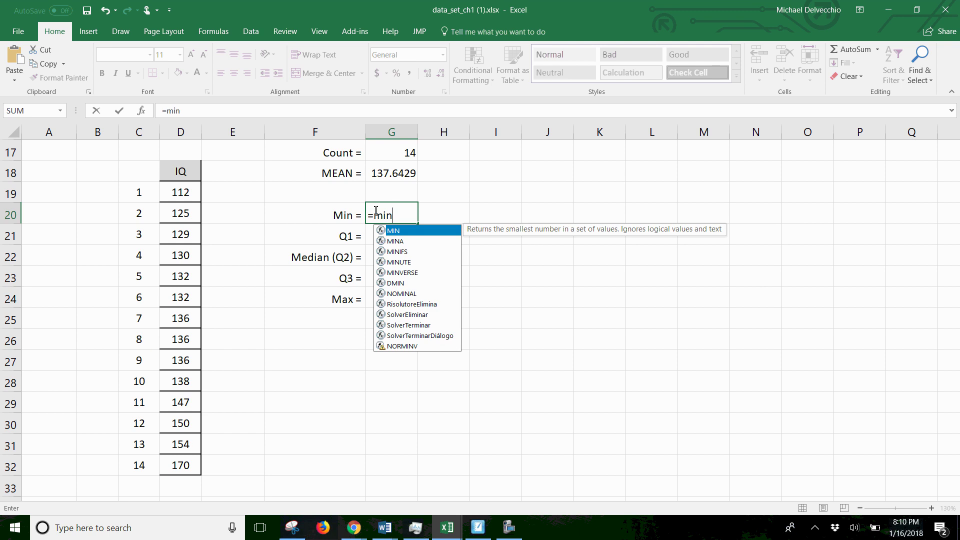
type("(")
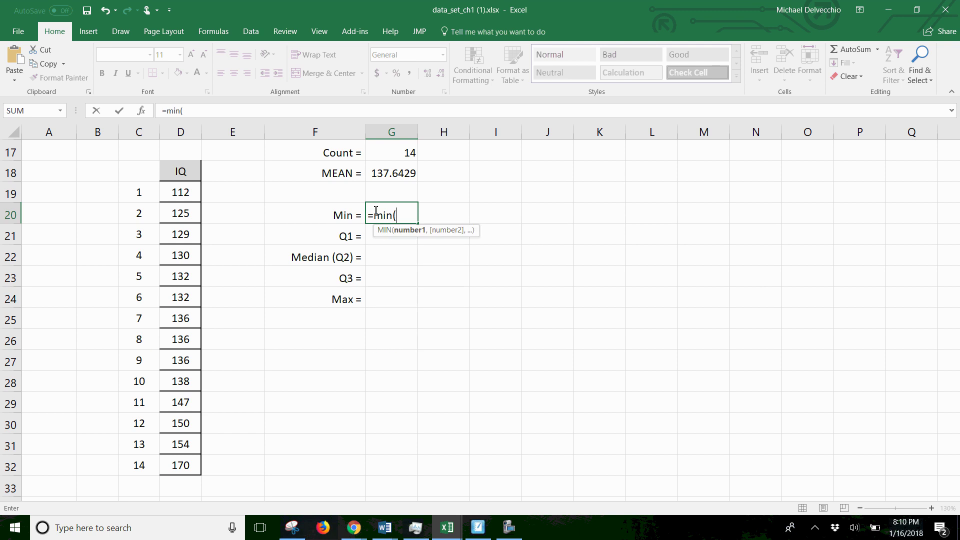
left_click(184, 195)
key("ctrl+shift+Down")
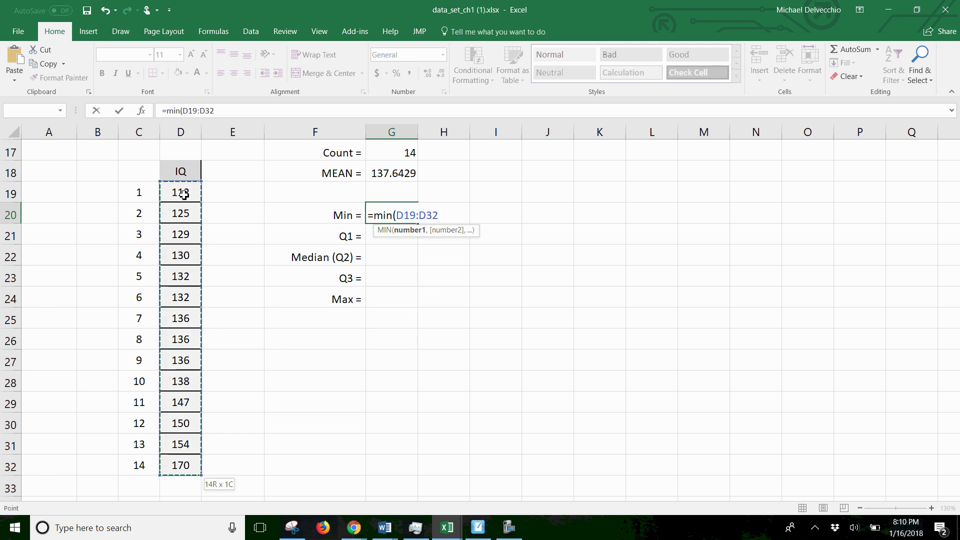
key("Return")
- Calculate the maximum IQ in cell G24 with the MAX function over D19:D32
left_click(405, 291)
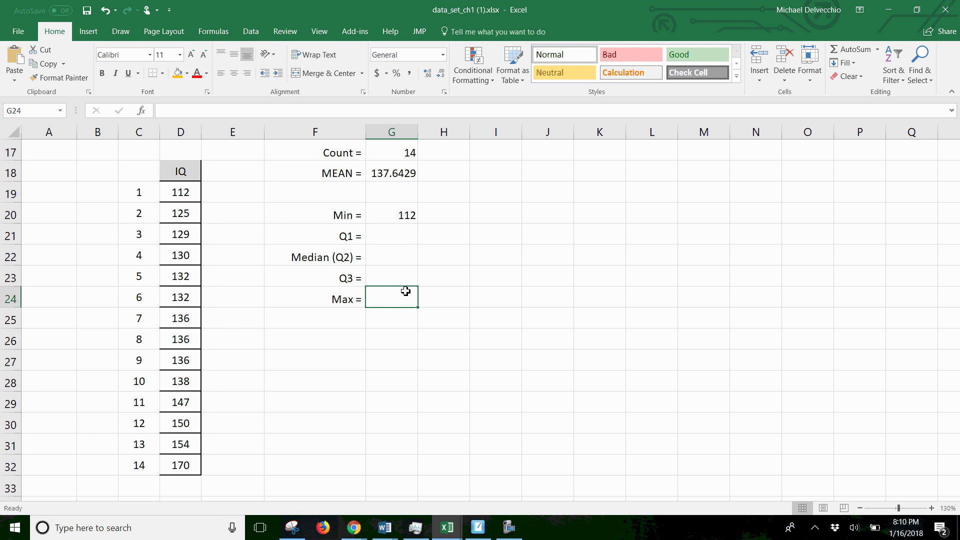
type("=ma")
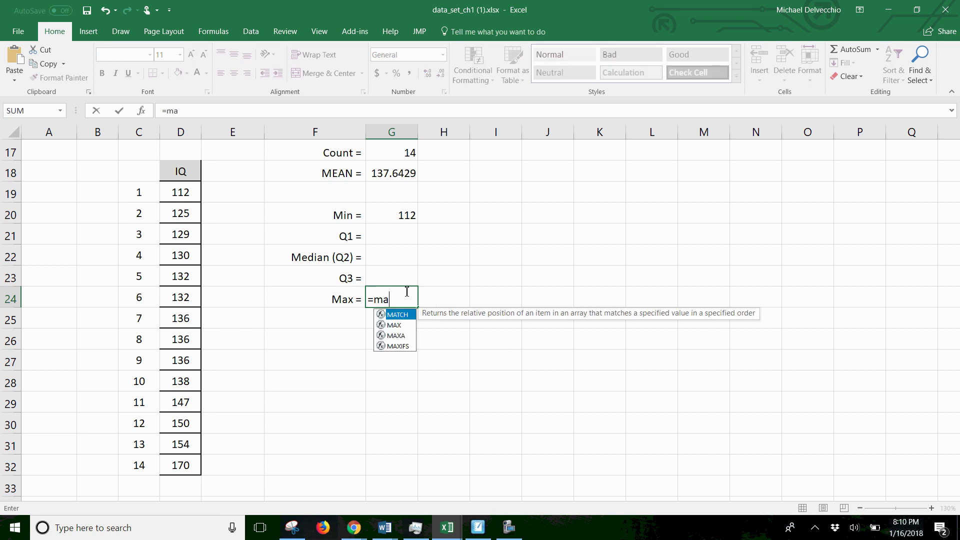
type("x(")
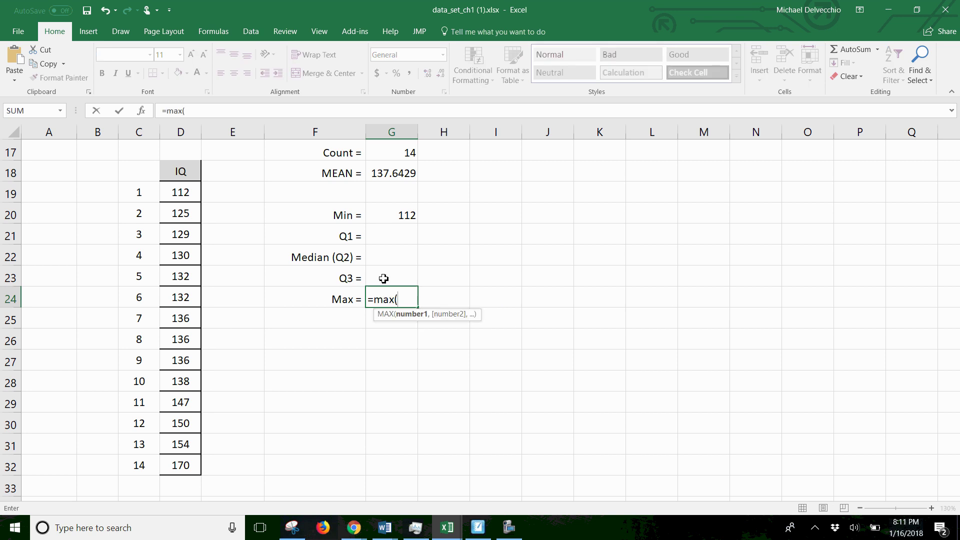
left_click(185, 189)
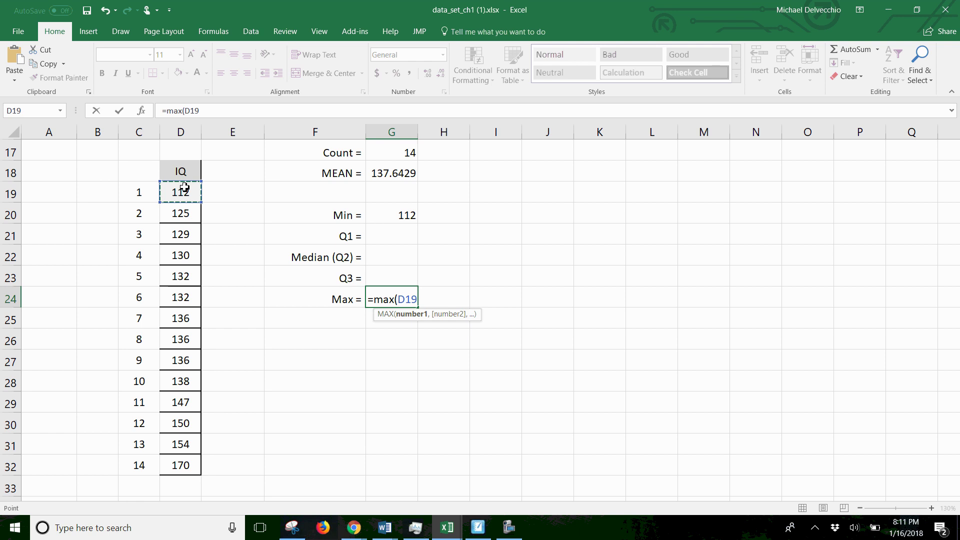
key("ctrl+shift+Down")
key("Return")
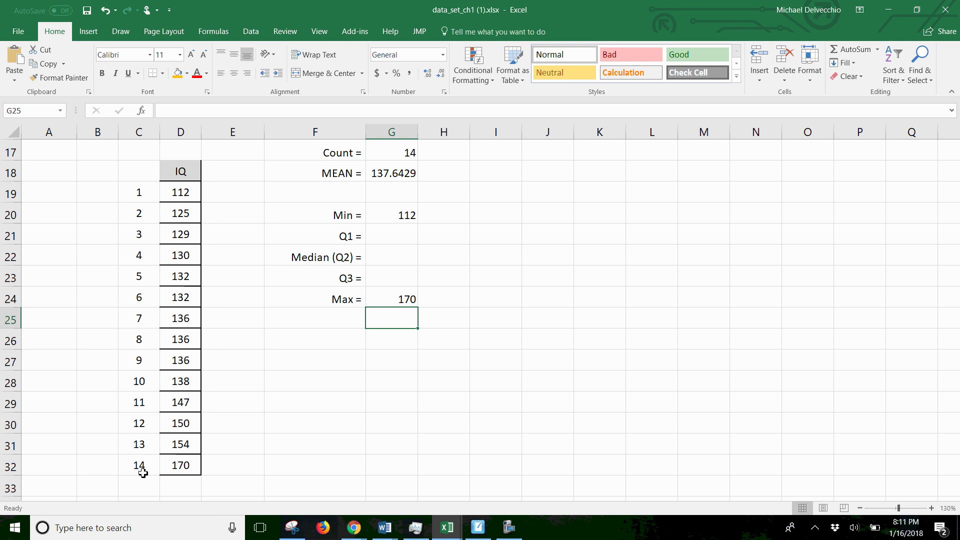
- Label the first and last sorted IQ values "MIN" in cell E19 and "MAX" in cell E32
left_click(222, 191)
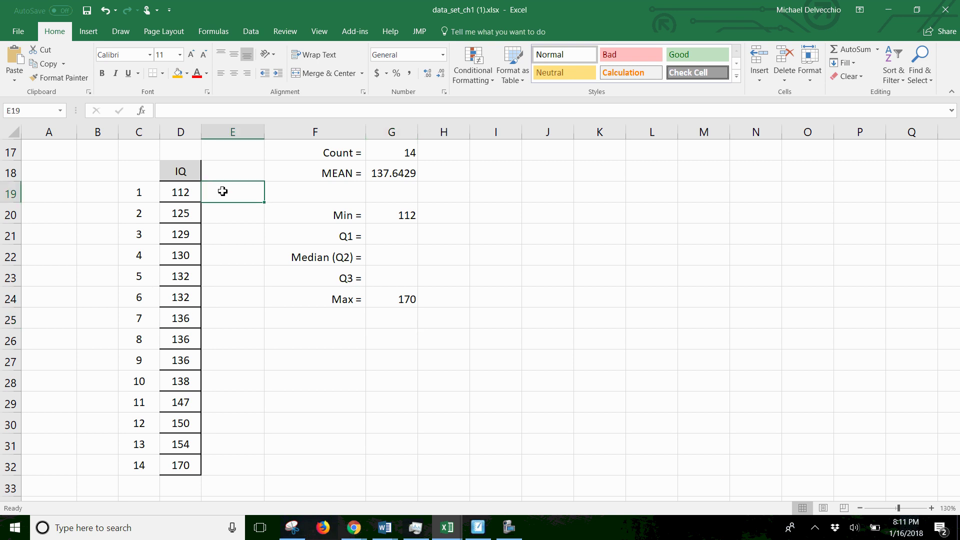
type("MIN")
key("Return")
key("Return")
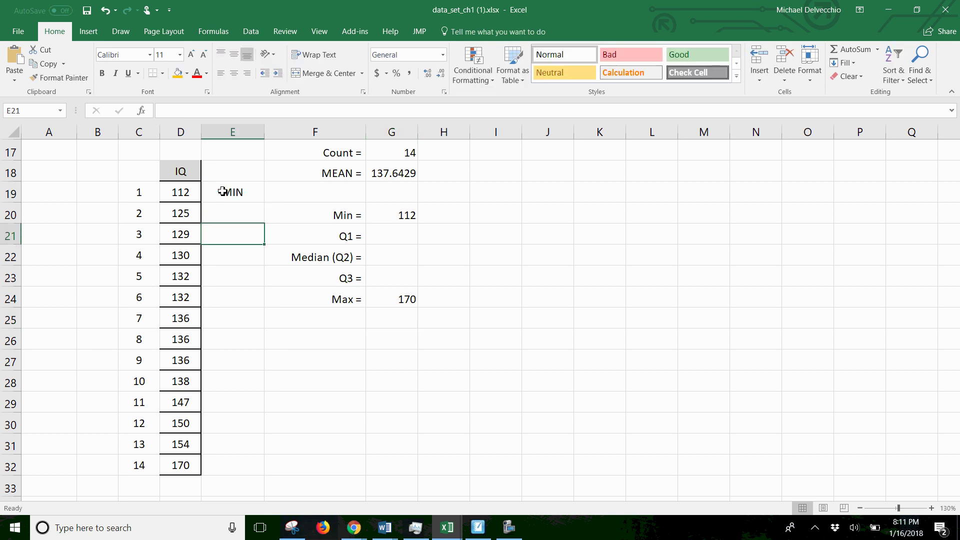
left_click(225, 470)
type("MA")
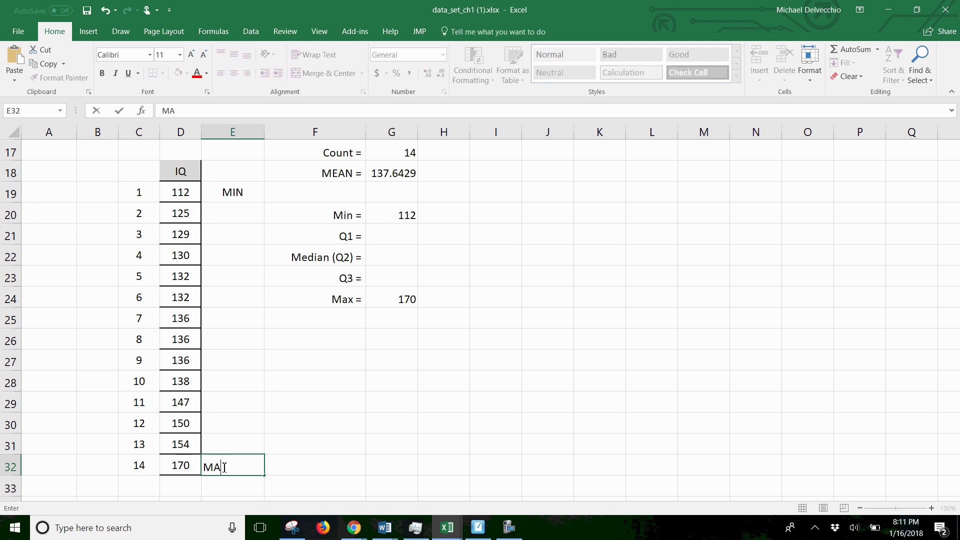
type("X")
key("Up")
- Label the middle of the sorted list "MEDIAN" in merged cells E25:E26, centered horizontally and vertically
key("Up")
key("Up")
key("Up")
key("Up")
key("Up")
key("Up")
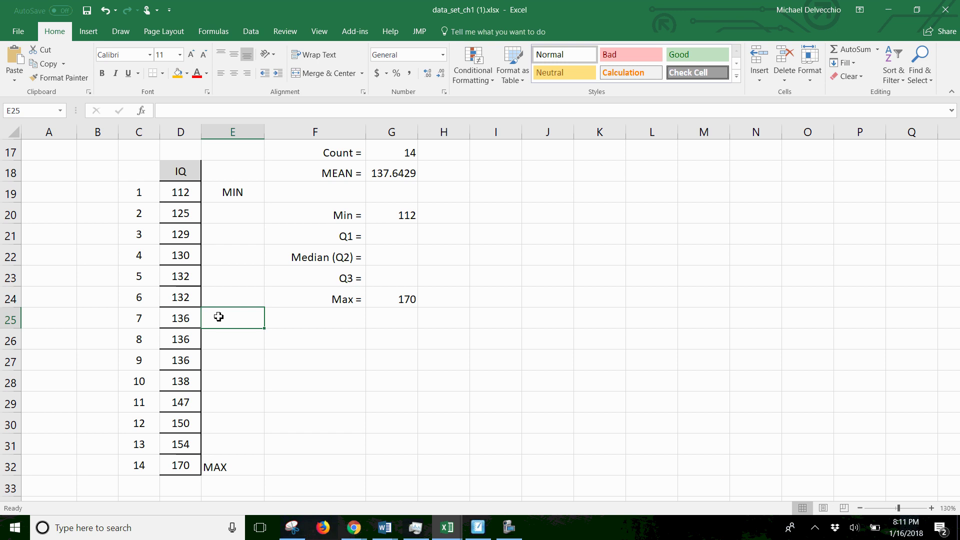
left_click_drag(231, 313, 236, 334)
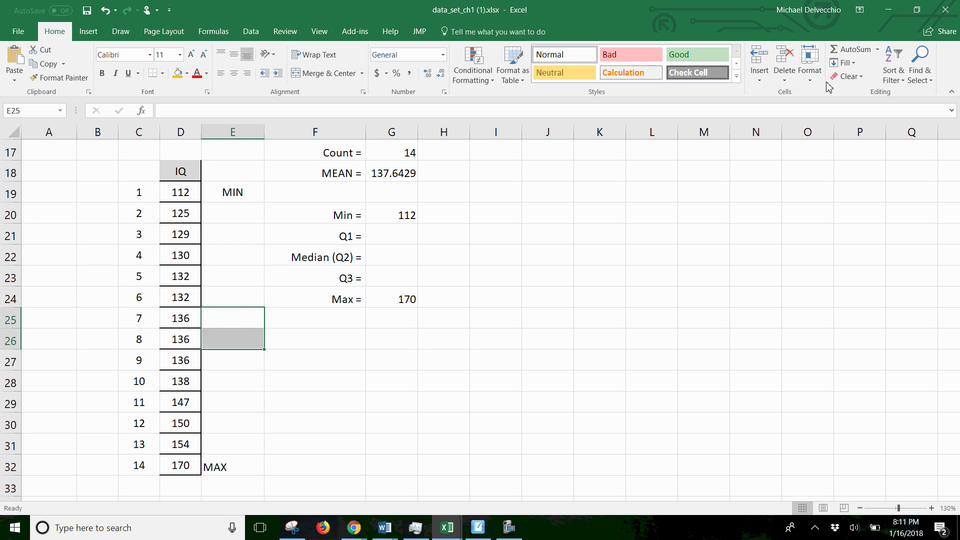
left_click(327, 75)
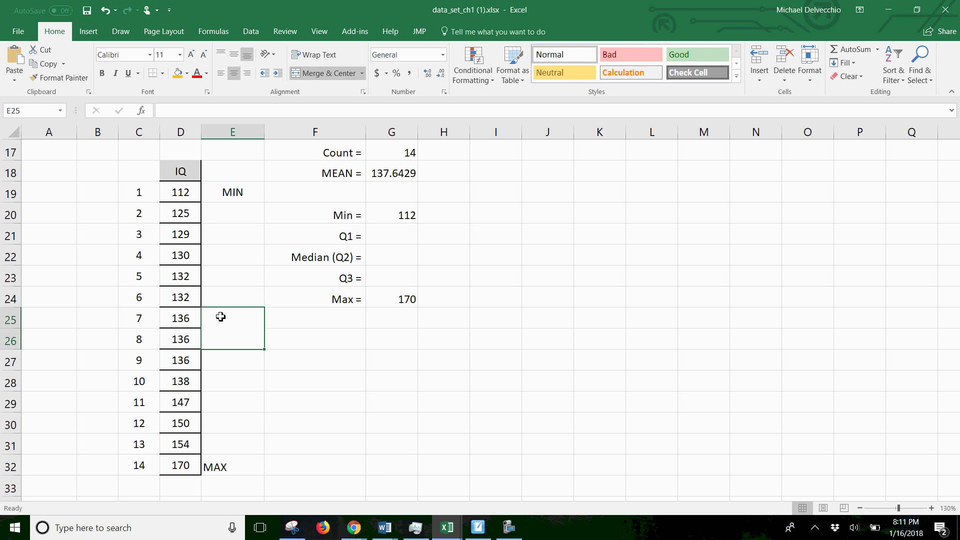
type("ME")
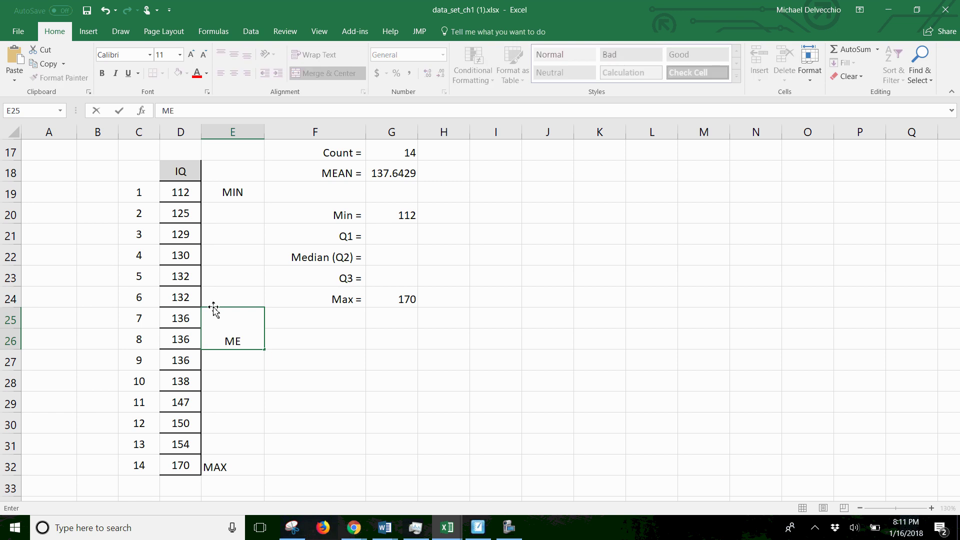
type("DIAN")
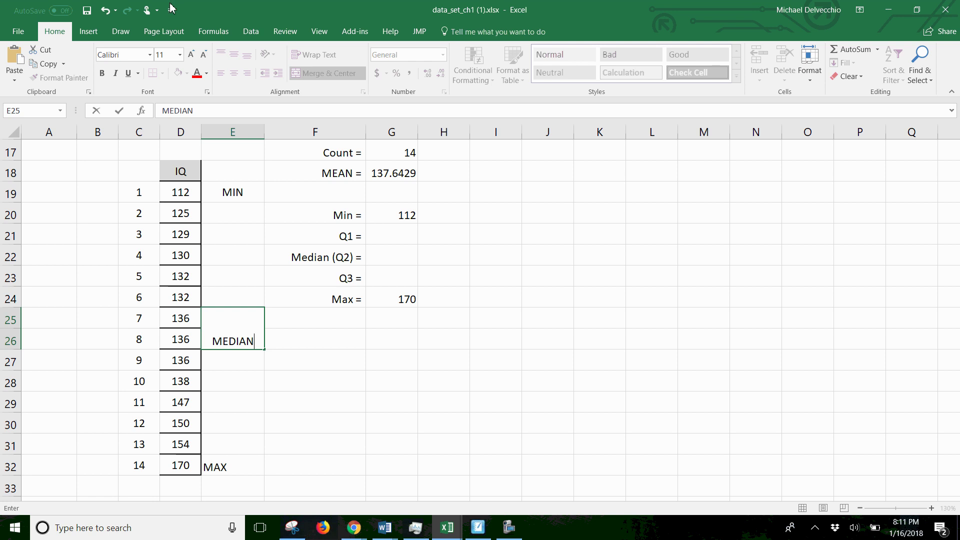
left_click(330, 439)
left_click(238, 326)
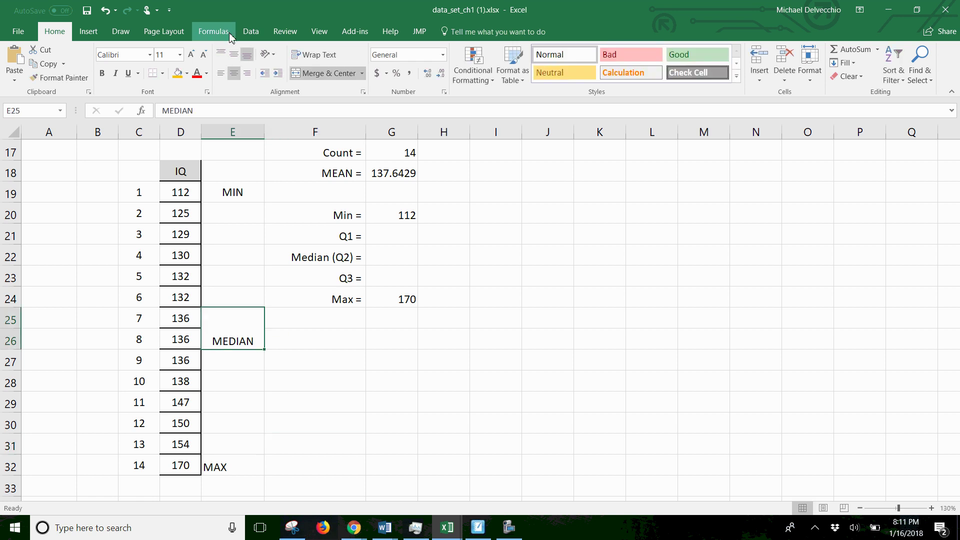
left_click(233, 54)
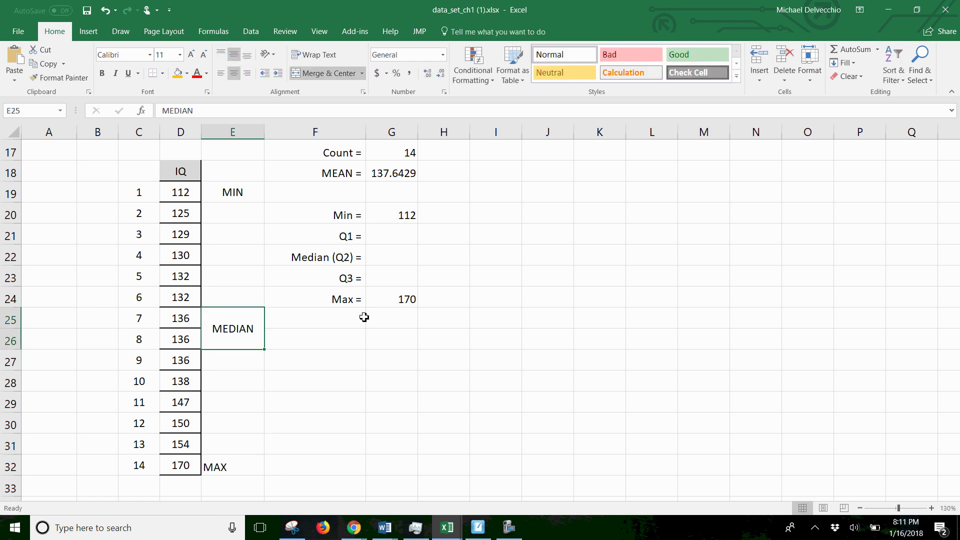
- Calculate the median IQ in cell G22 with the MEDIAN function over D19:D32
left_click(402, 256)
type("=")
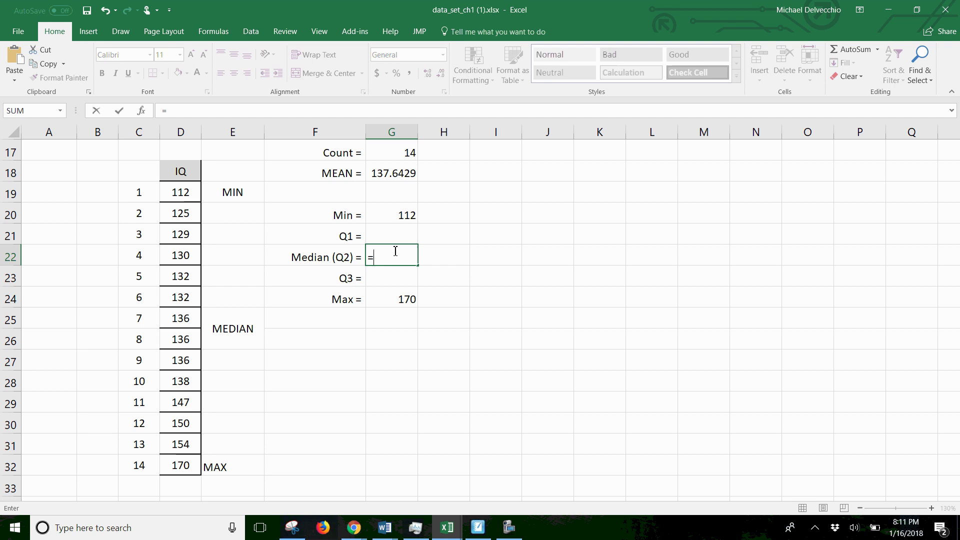
type("MEDIAN(")
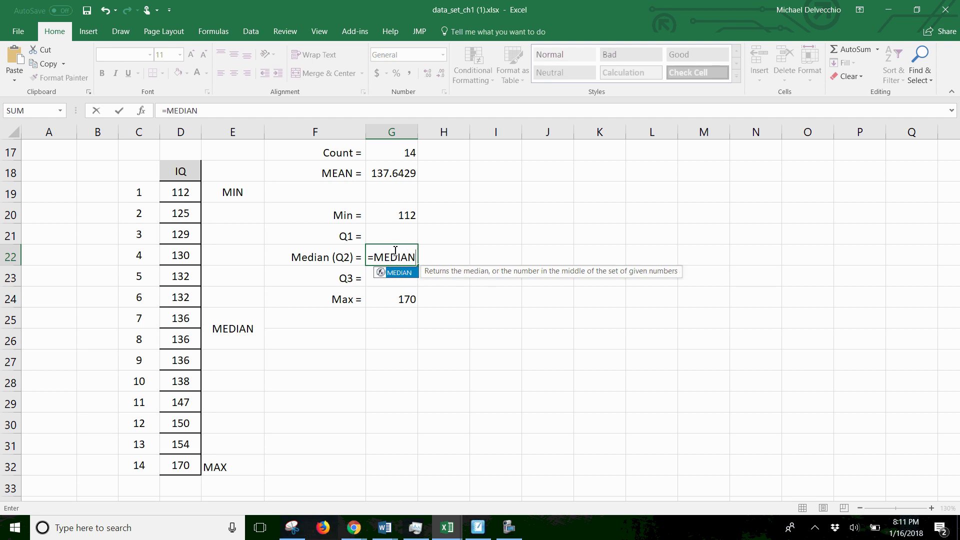
left_click(176, 195)
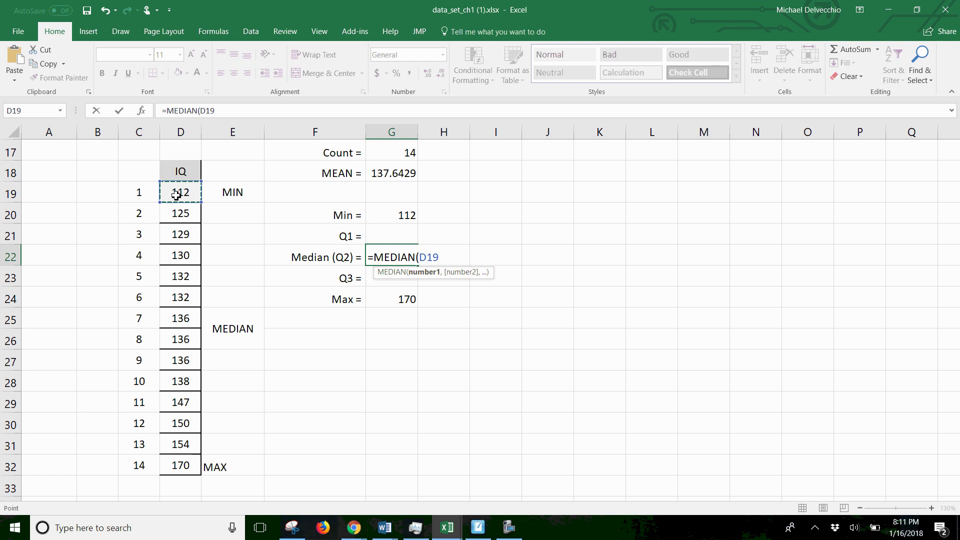
key("ctrl+shift+Down")
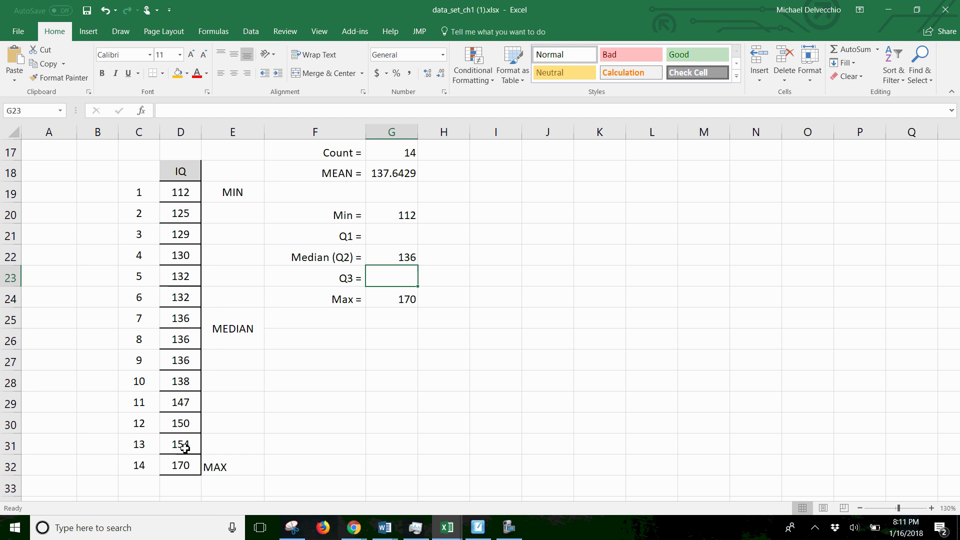
- Fill the lower half of the sorted IQ values, cells D19:D25, with yellow
left_click_drag(187, 192, 193, 322)
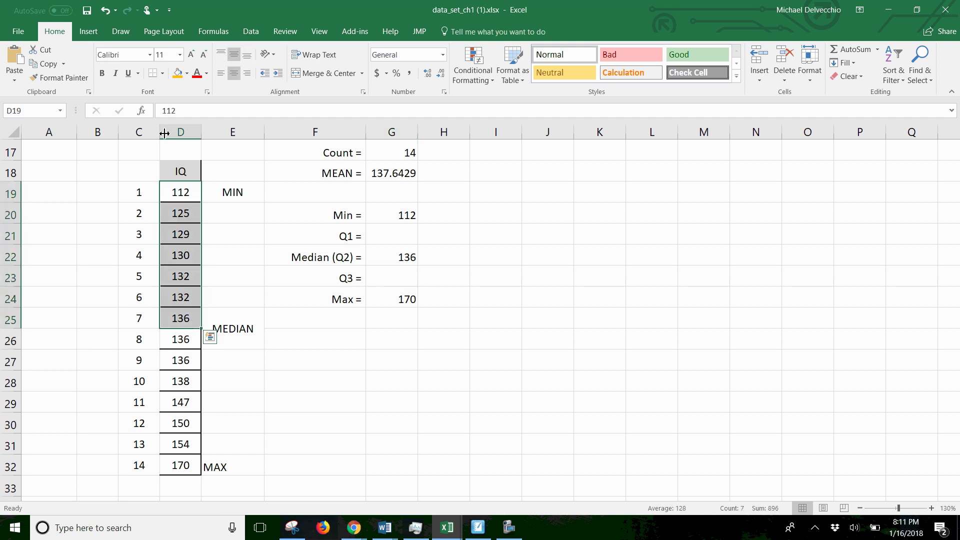
left_click(187, 73)
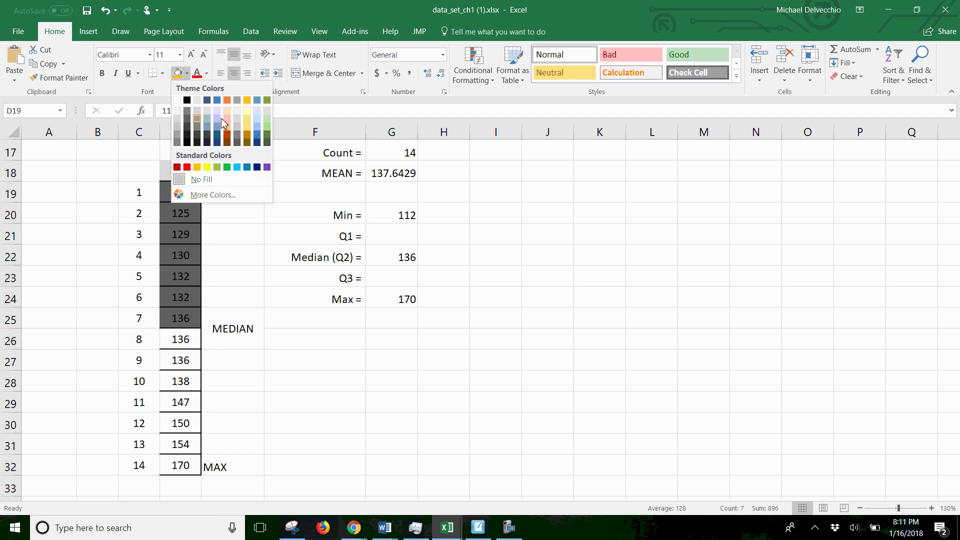
left_click(210, 167)
- Fill the upper half of the sorted IQ values, cells D26:D32, with light orange, keeping the font black
left_click_drag(180, 339, 175, 463)
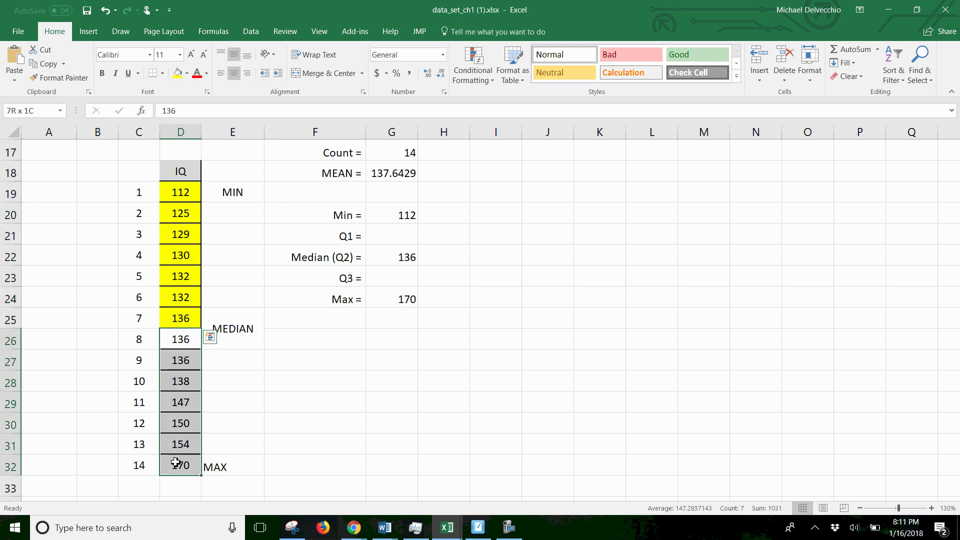
left_click(197, 73)
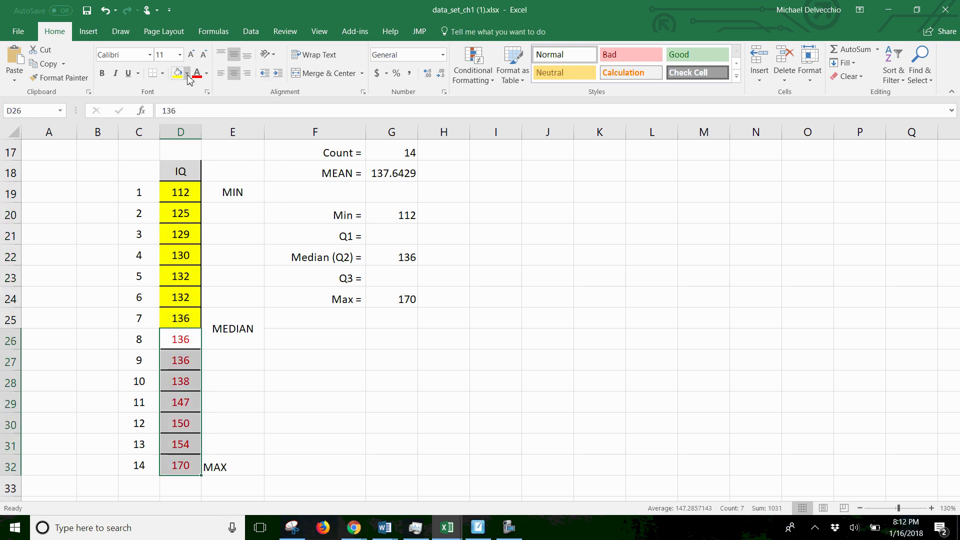
left_click(206, 74)
left_click(193, 82)
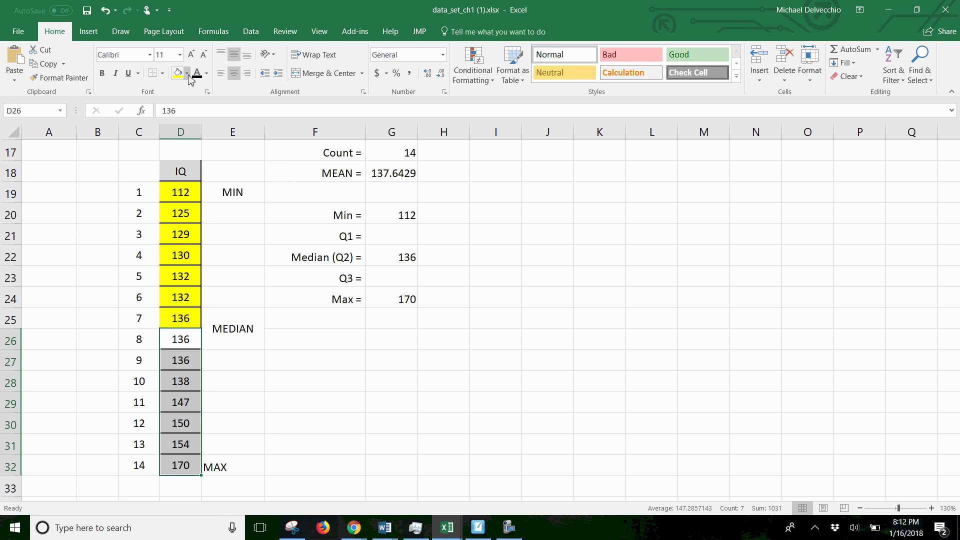
left_click(187, 74)
left_click(231, 129)
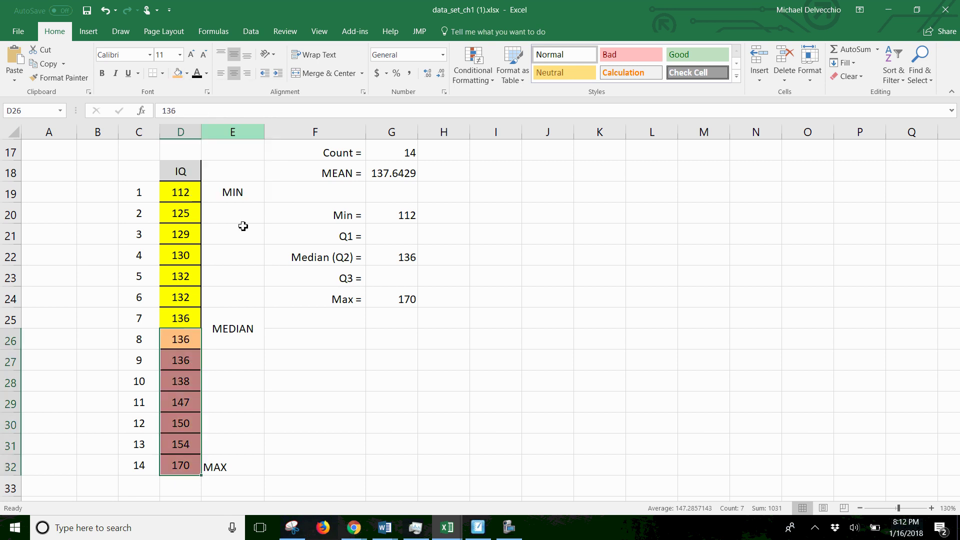
left_click(242, 301)
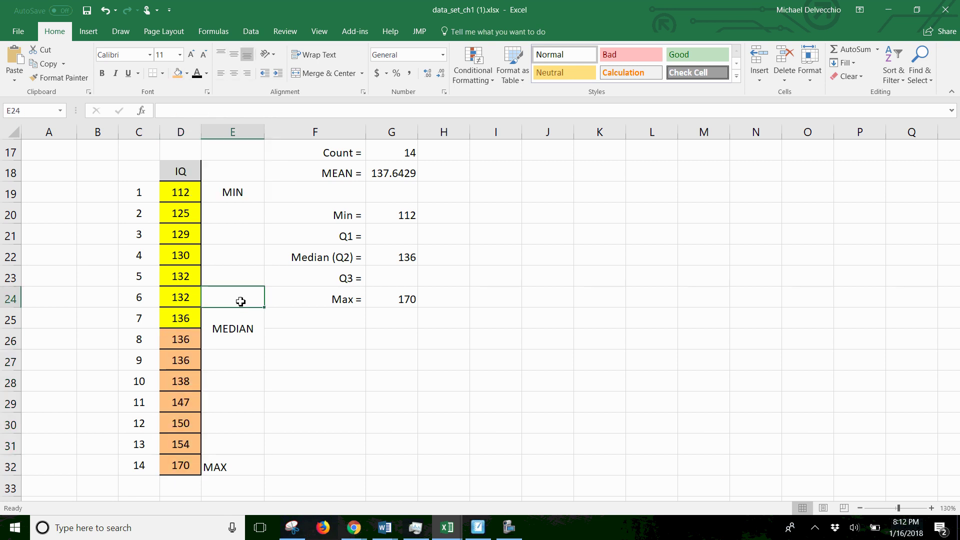
- Calculate Q1 in cell G21 with the MEDIAN function over the yellow half, D19:D25
left_click(387, 238)
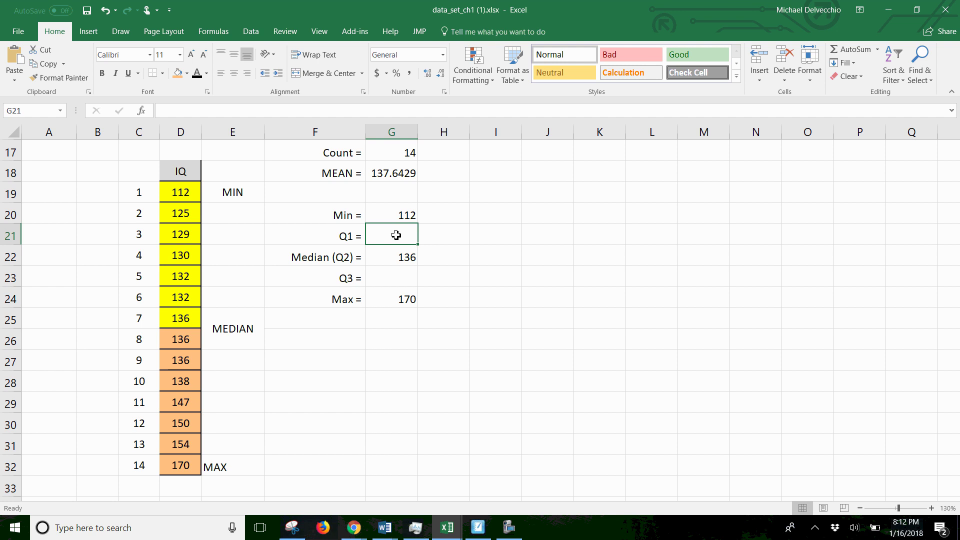
type("=MEDIA")
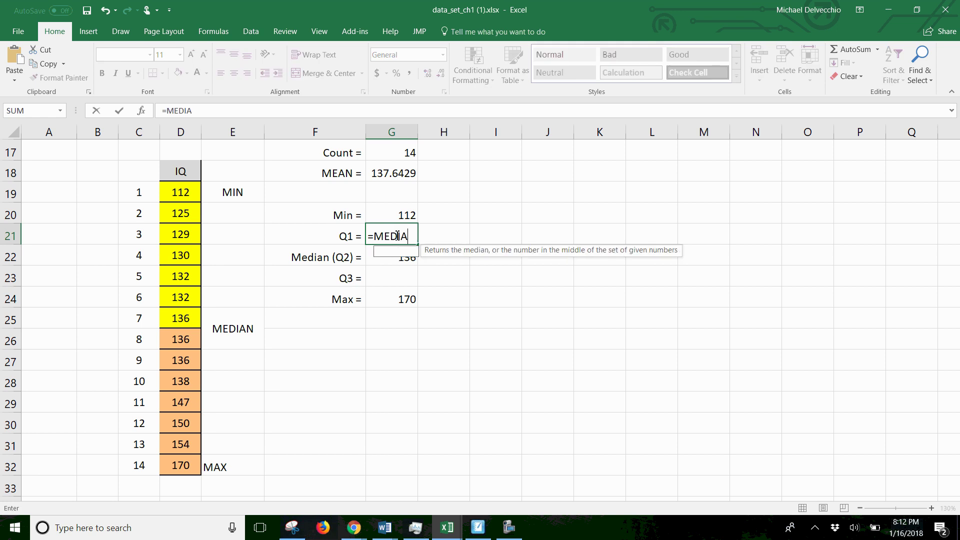
type("N(")
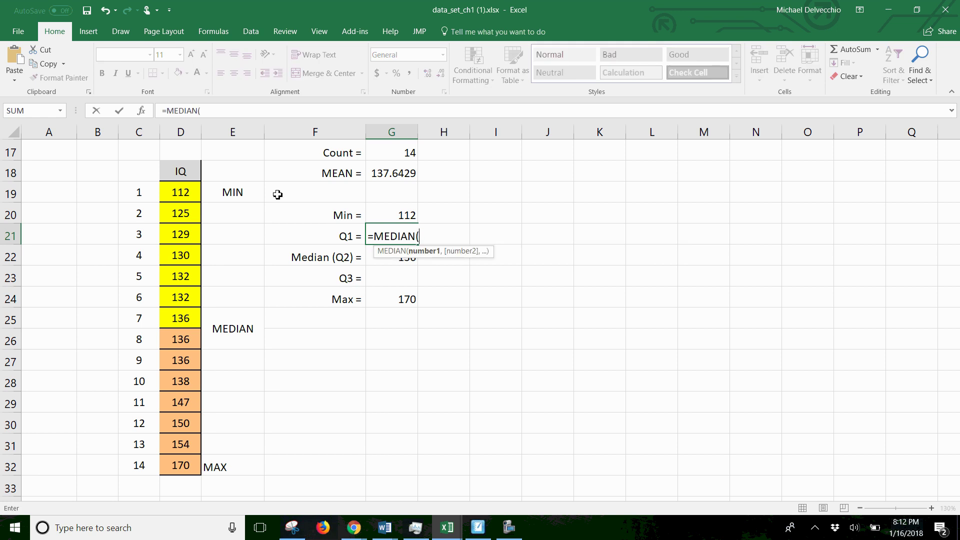
left_click_drag(181, 192, 185, 313)
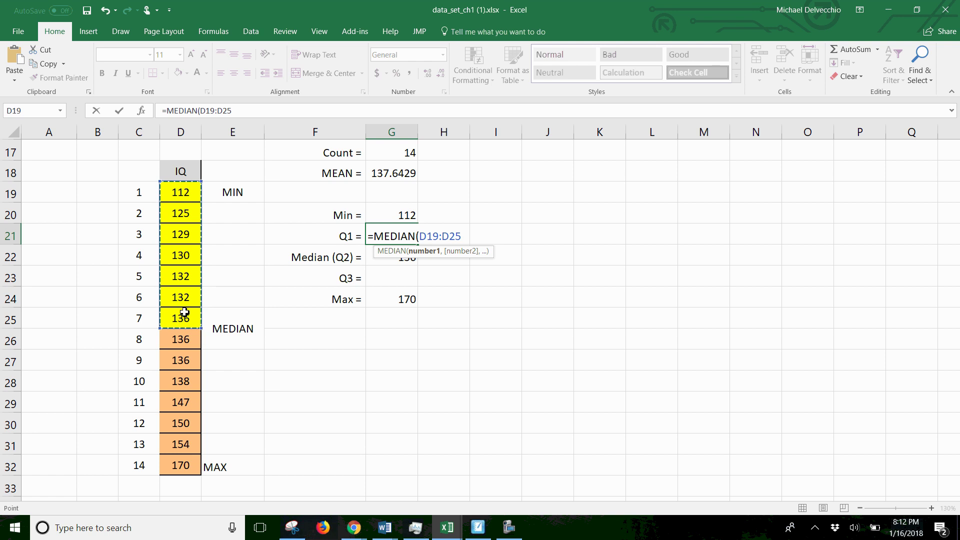
key("Return")
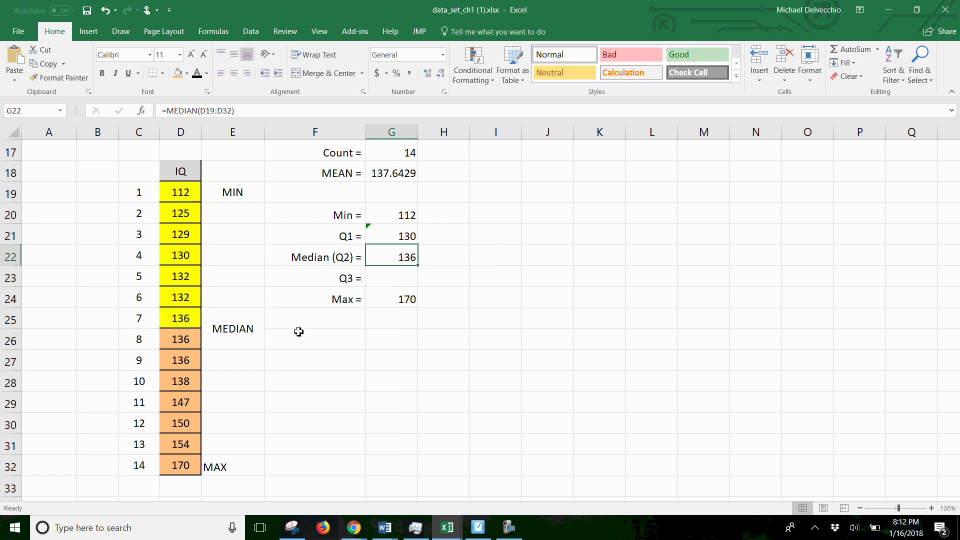
- Calculate Q3 in cell G23 with the MEDIAN function over the orange half, D26:D32
left_click(394, 275)
type("=MEDIAN")
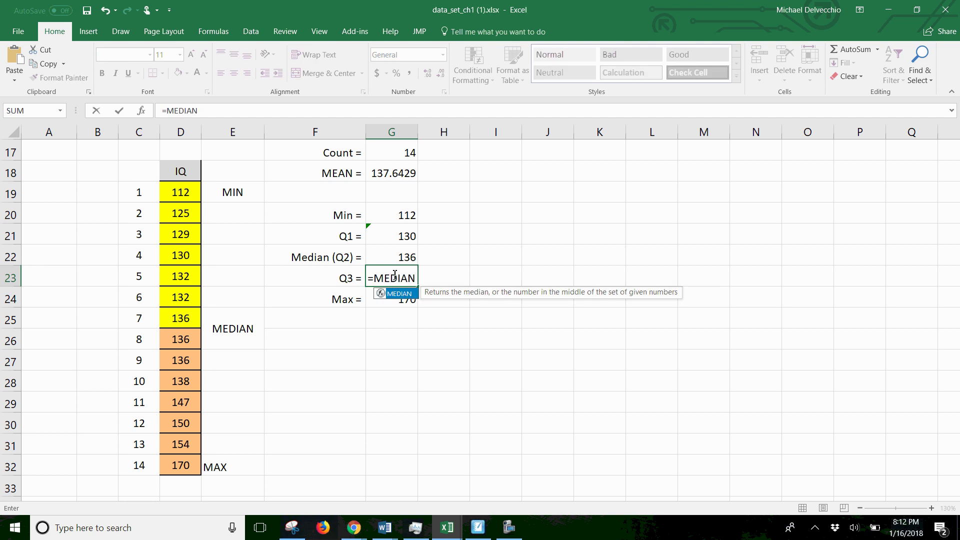
type("(")
scroll(210, 326, "up", 1)
scroll(167, 395, "down", 2)
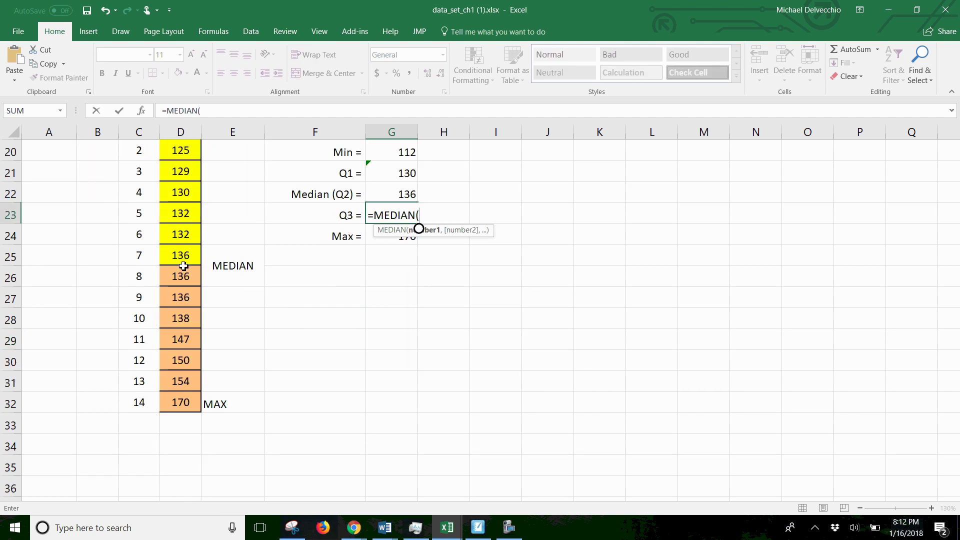
left_click_drag(185, 276, 181, 398)
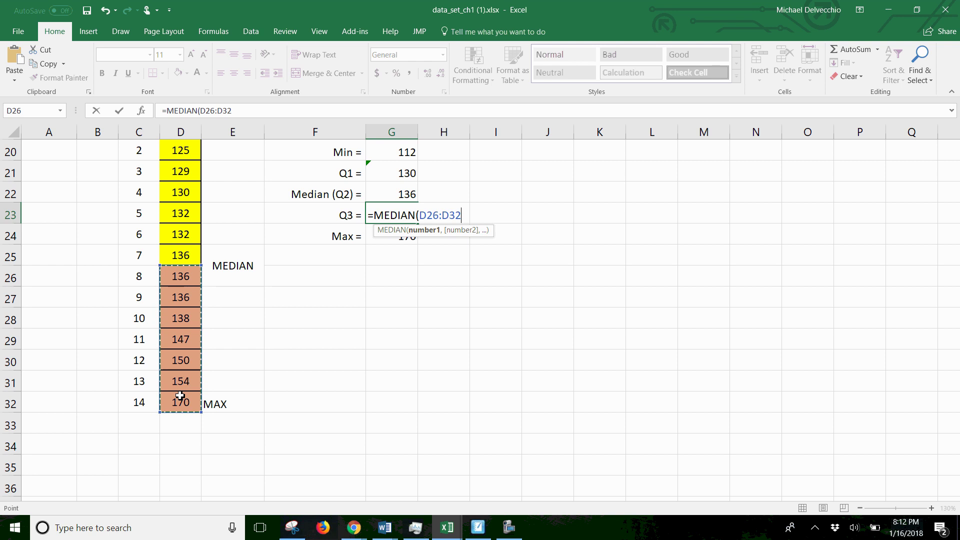
type(")")
key("Return")
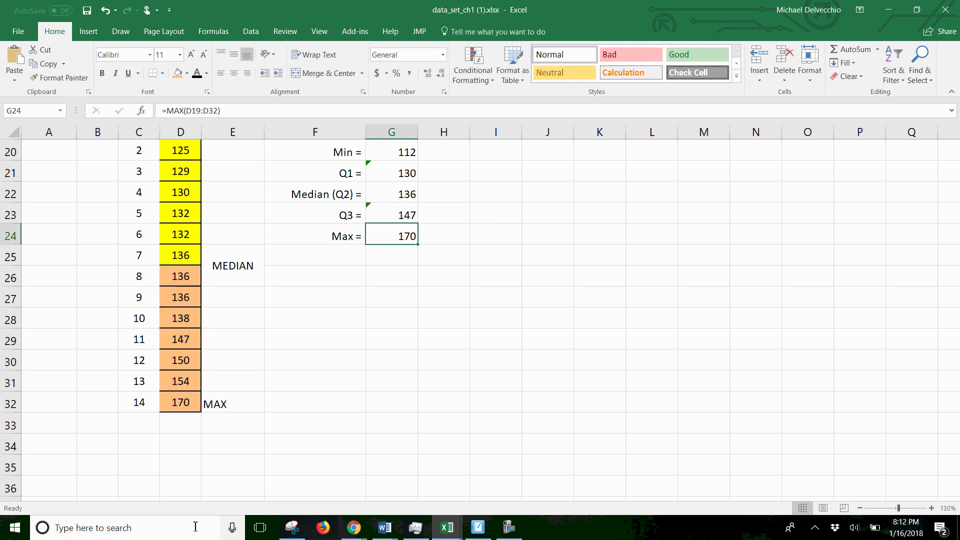
scroll(470, 415, "up", 1)
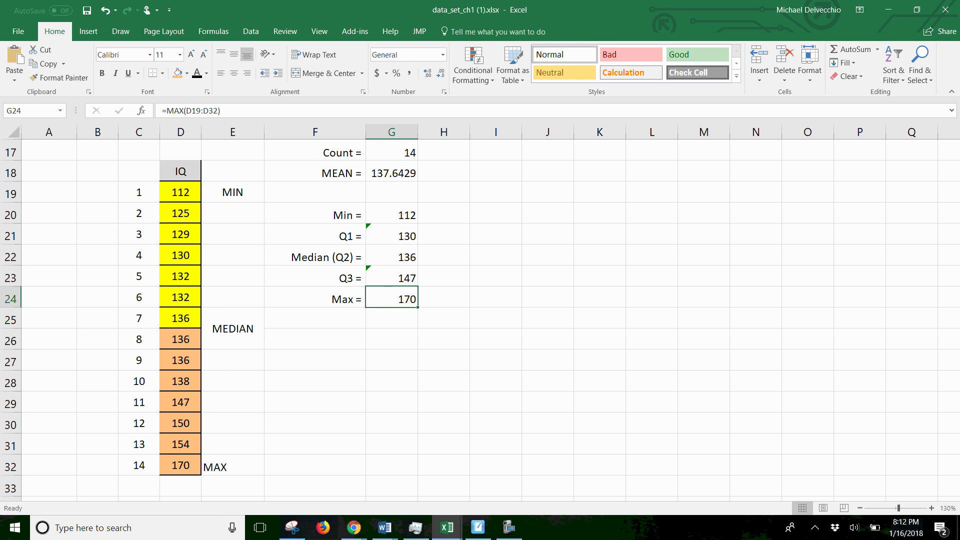
key("F10")
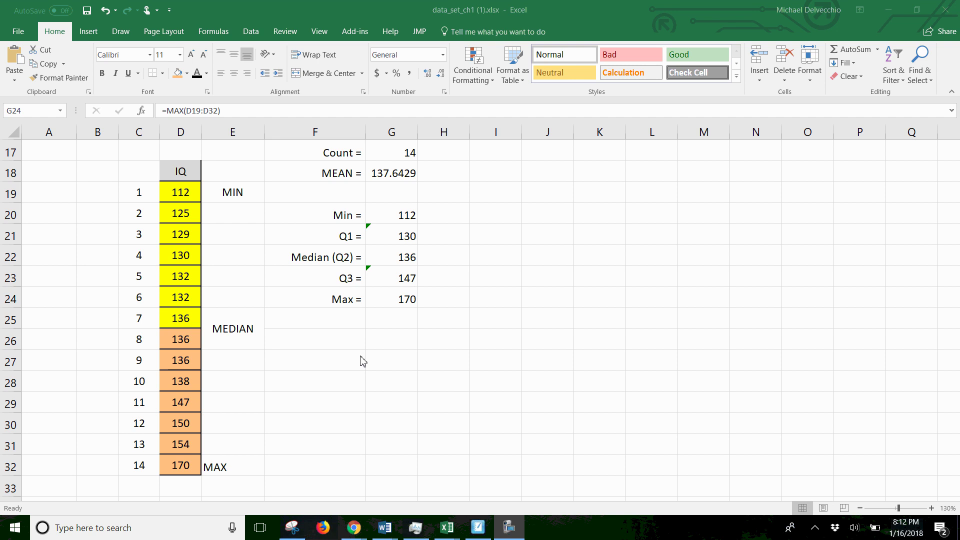
key("F2")
- Label cell F26 "IQR =" and calculate the interquartile range in G26 as Q3 minus Q1, =G23-G21
left_click(344, 344)
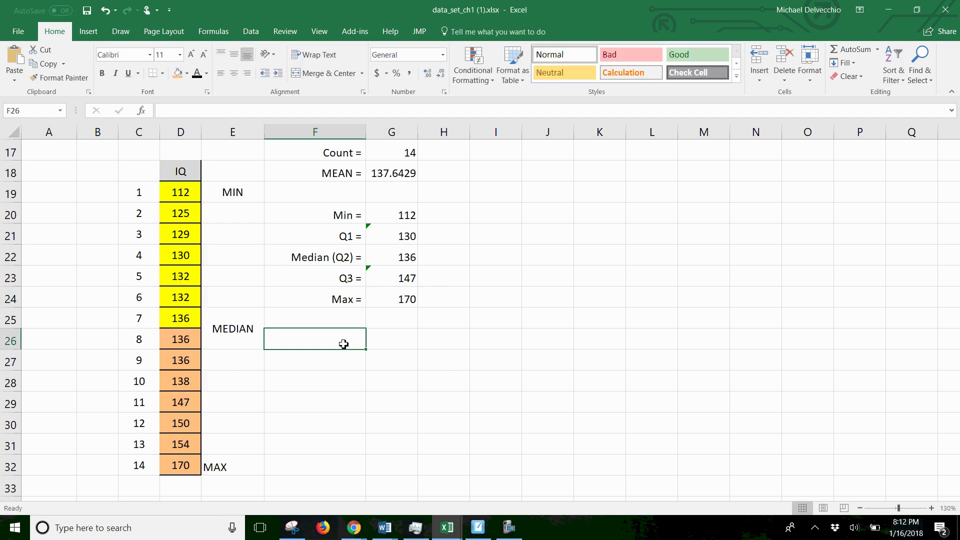
type("IQR =")
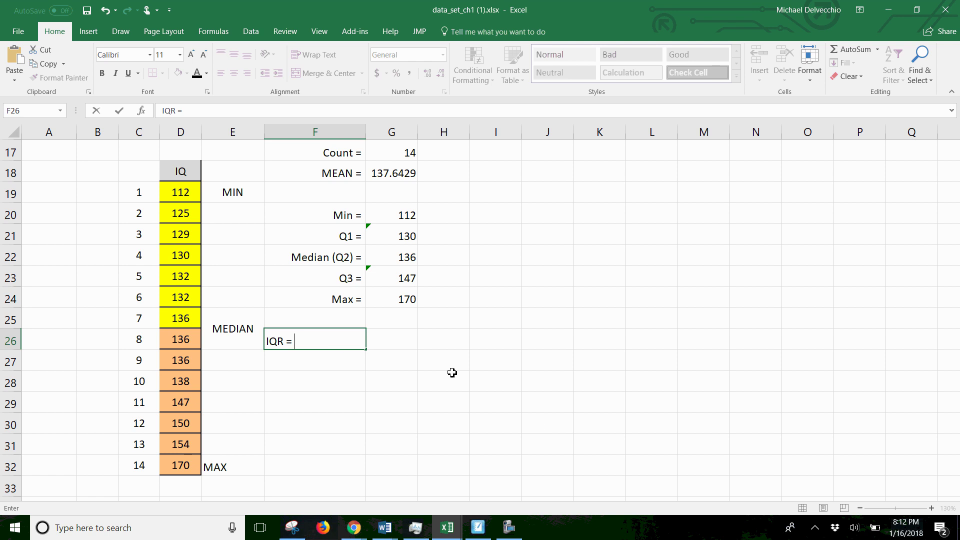
left_click(379, 344)
type("=")
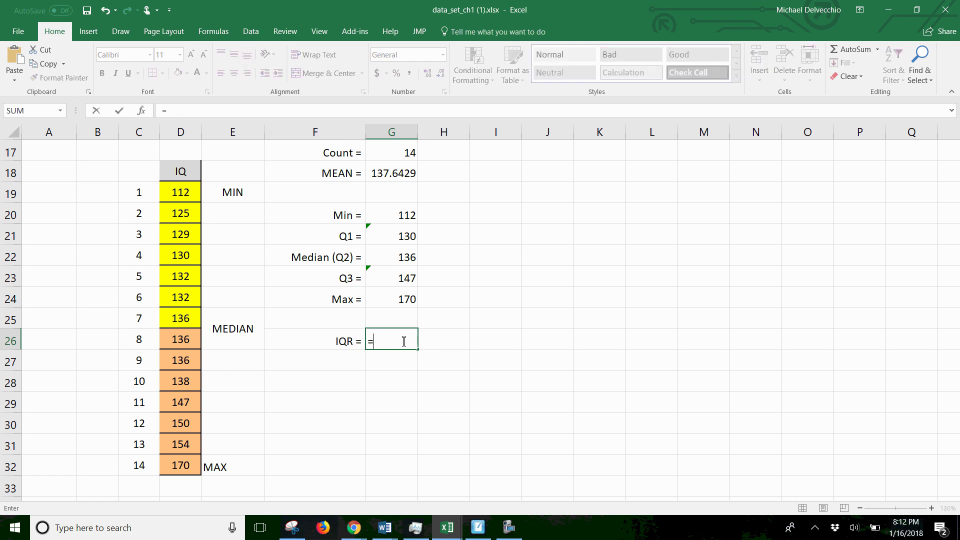
left_click(398, 281)
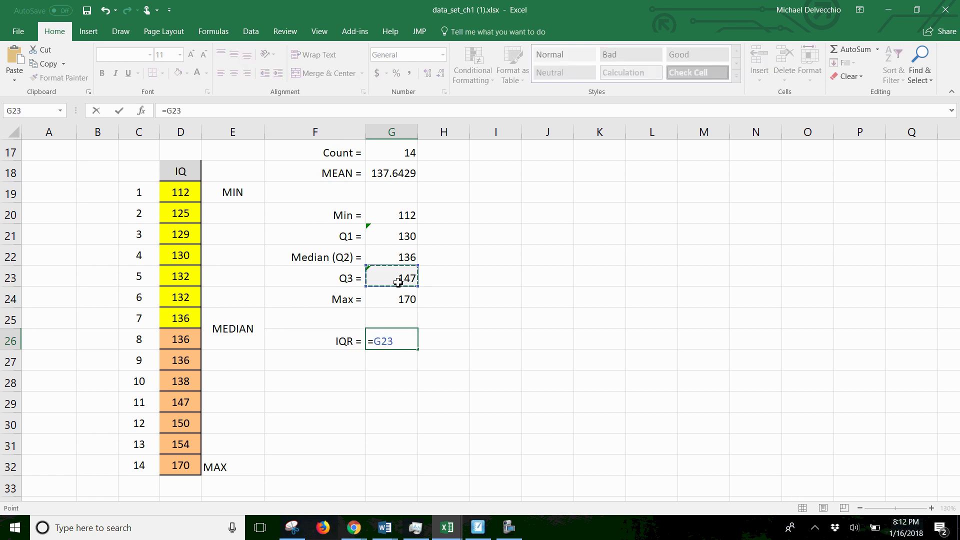
type("-")
left_click(406, 235)
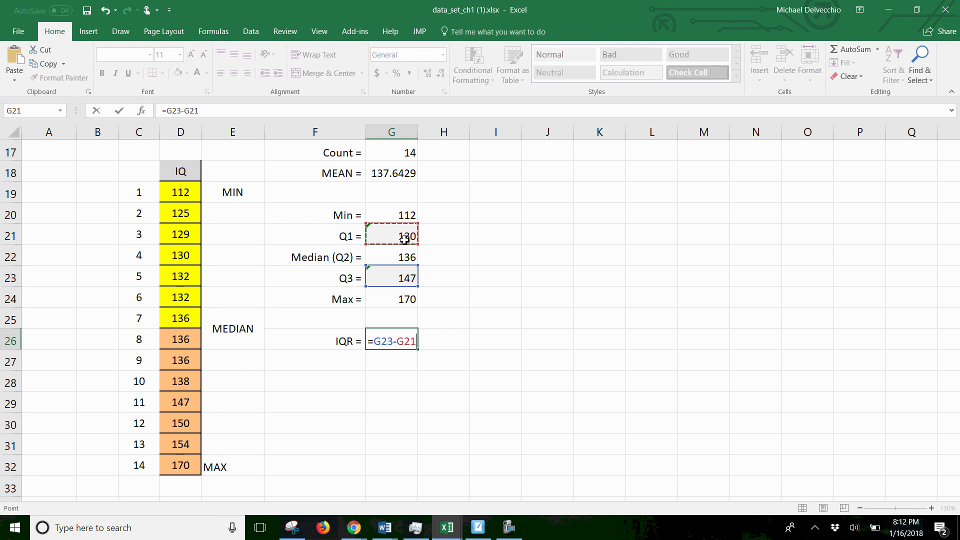
key("Return")
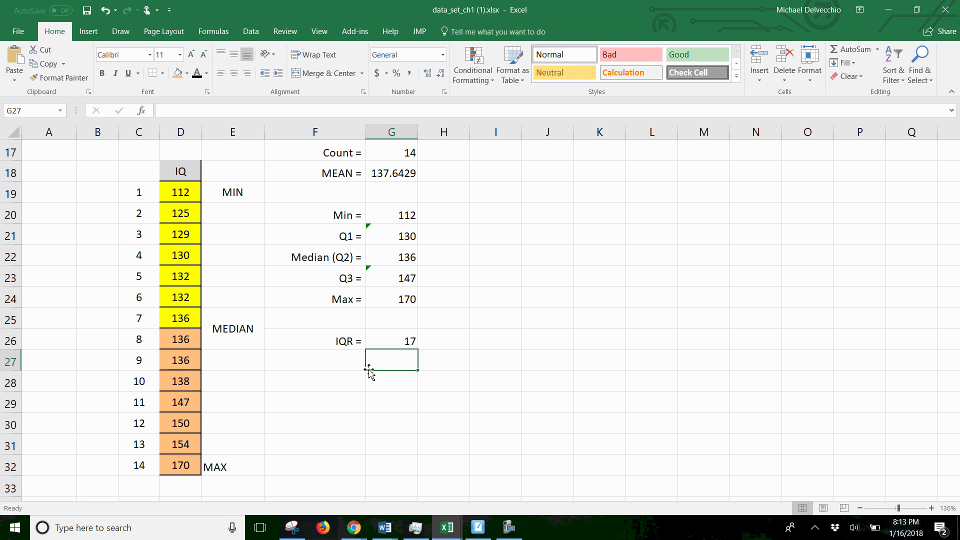
- Label cell F27 "FACTOR =" and calculate the outlier factor in G27 as 1.5 times the IQR in G26
key("Left")
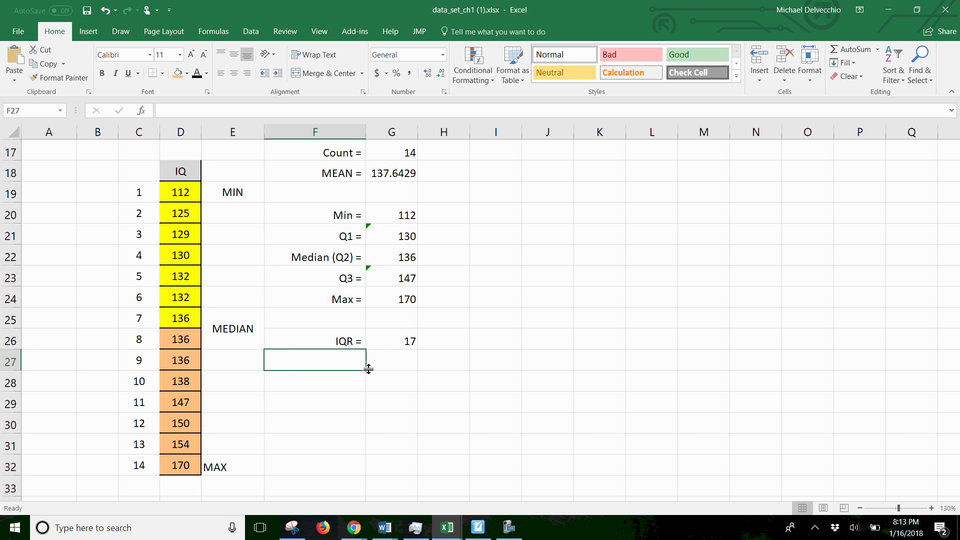
type("R")
key("BackSpace")
type("FACV")
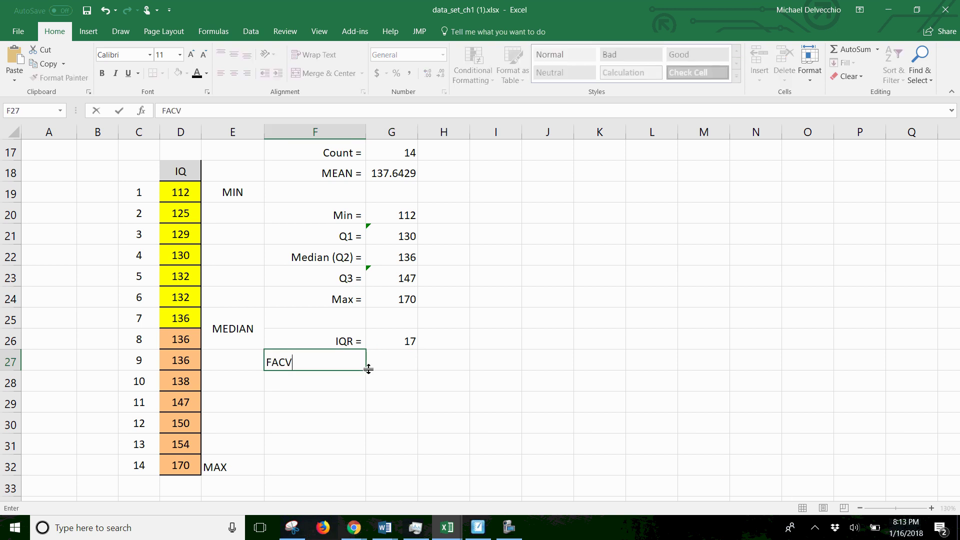
key("BackSpace")
type("TOR =")
key("Tab")
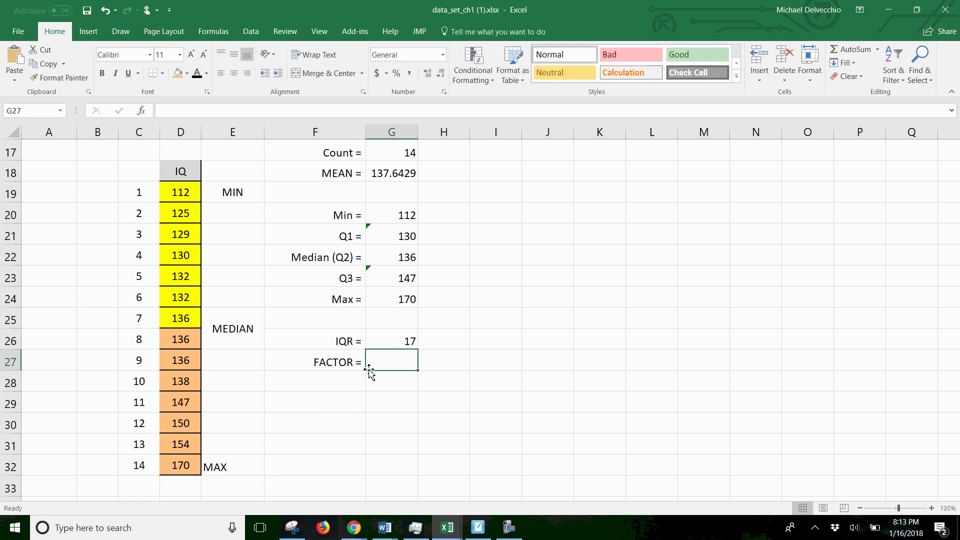
type("=1")
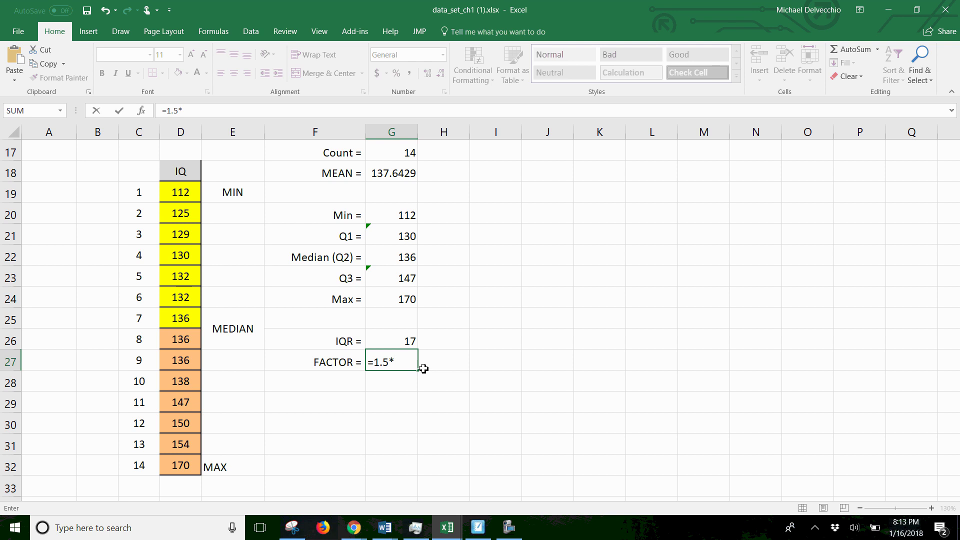
type(".5*")
left_click(385, 346)
key("Return")
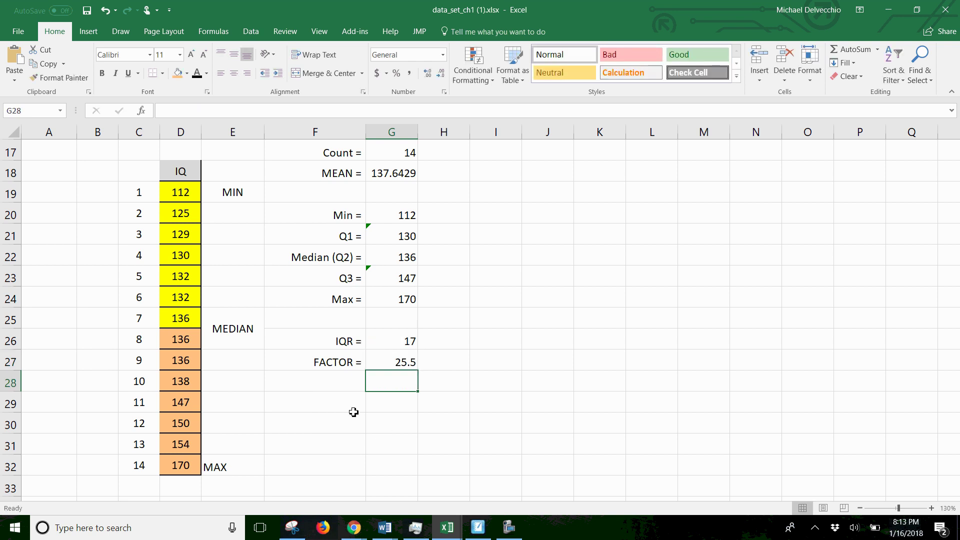
- Label cell F29 "Above Cut Off =" and calculate the upper outlier limit in G29 as Q3 plus the factor, =G23+G27
left_click(321, 398)
type("Above ")
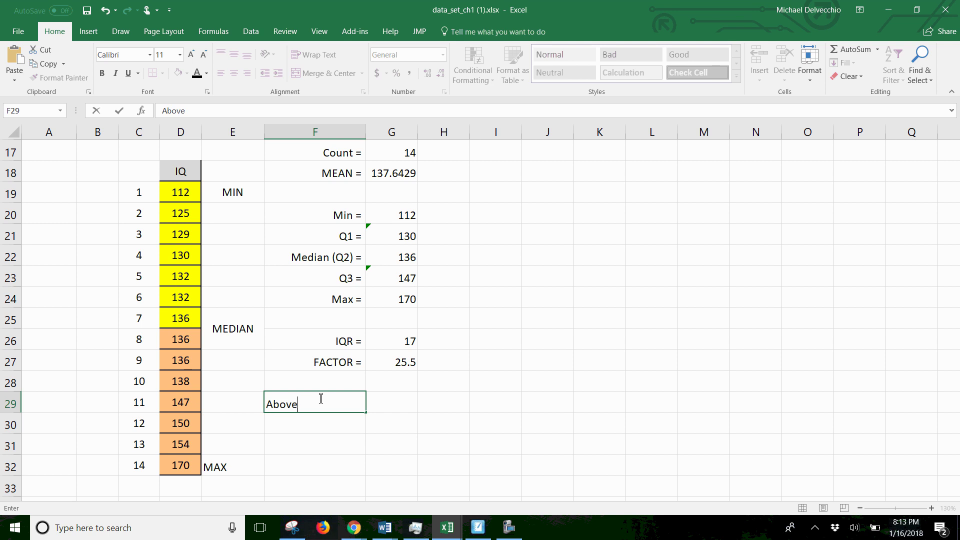
type("Cut Or")
key("BackSpace")
key("BackSpace")
key("Tab")
type("=")
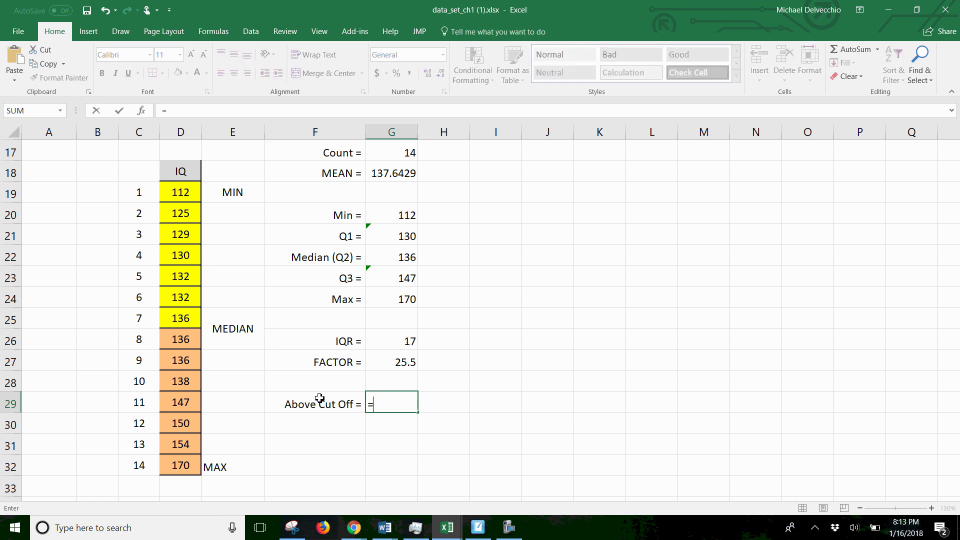
left_click(409, 276)
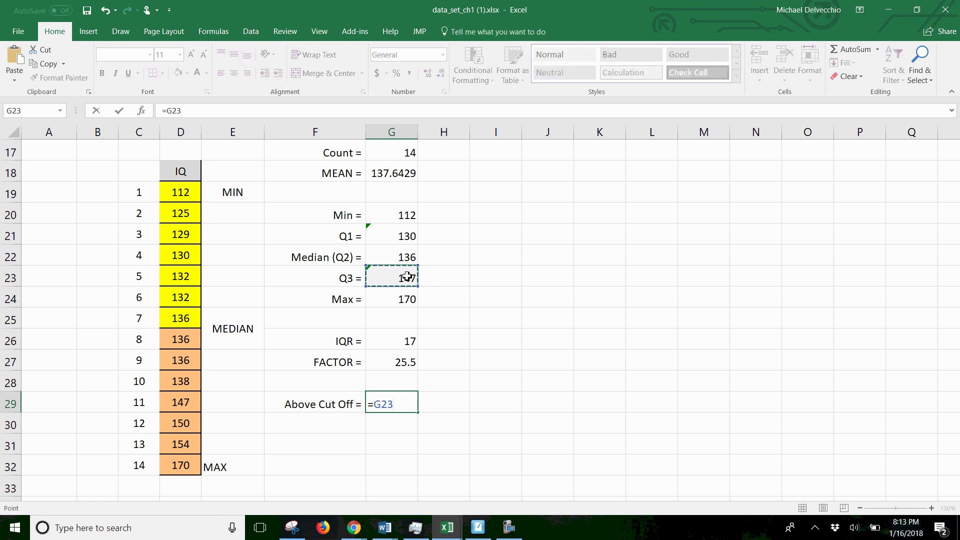
type("+")
left_click(413, 363)
key("Return")
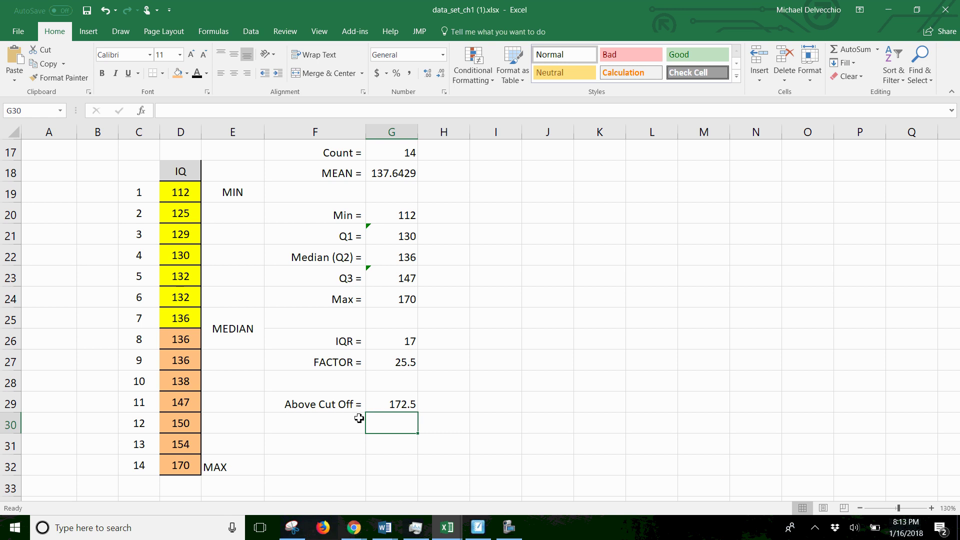
- Label cell F30 "Below Cut Off =" and calculate the lower outlier limit in G30 as Q1 minus the factor, =G21-G27
left_click(338, 426)
type("Belo")
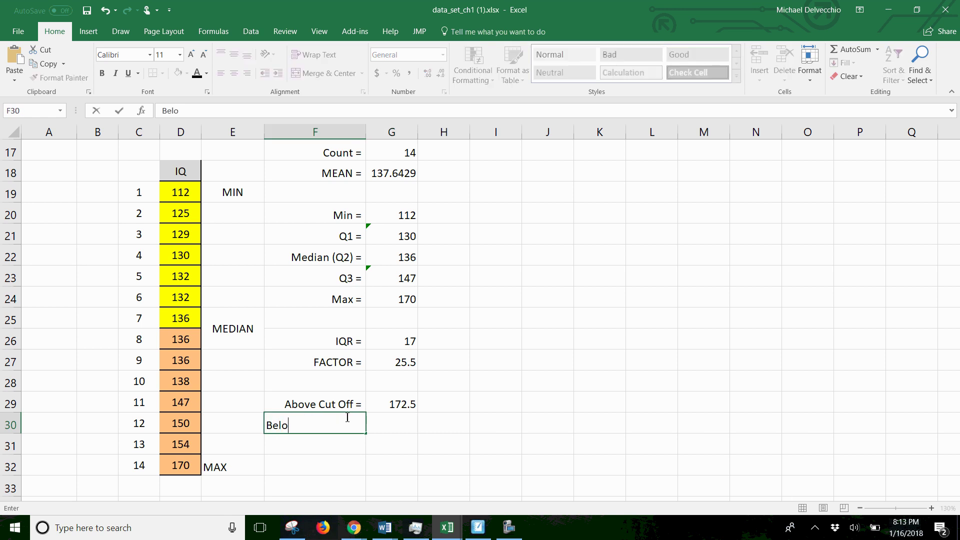
type("w Cut IOff =")
left_click(375, 421)
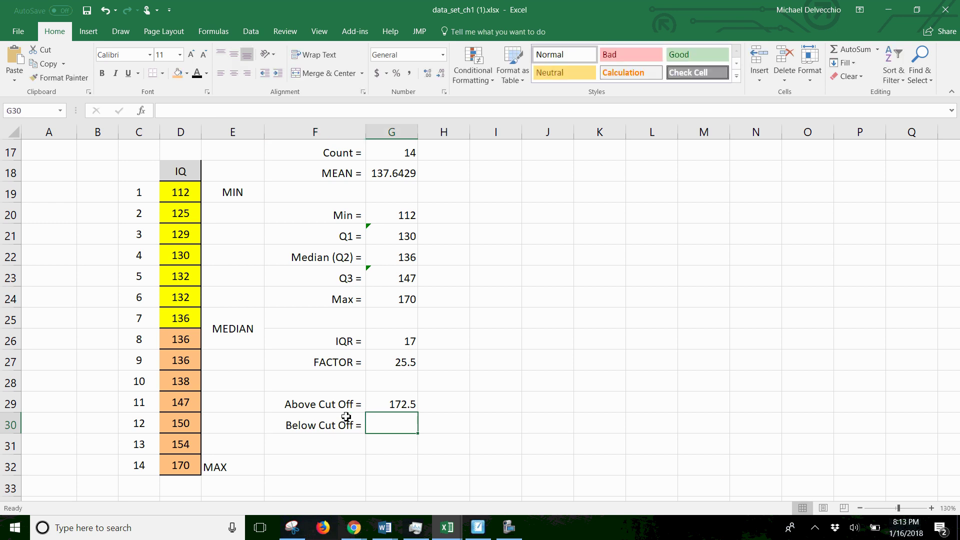
type("=")
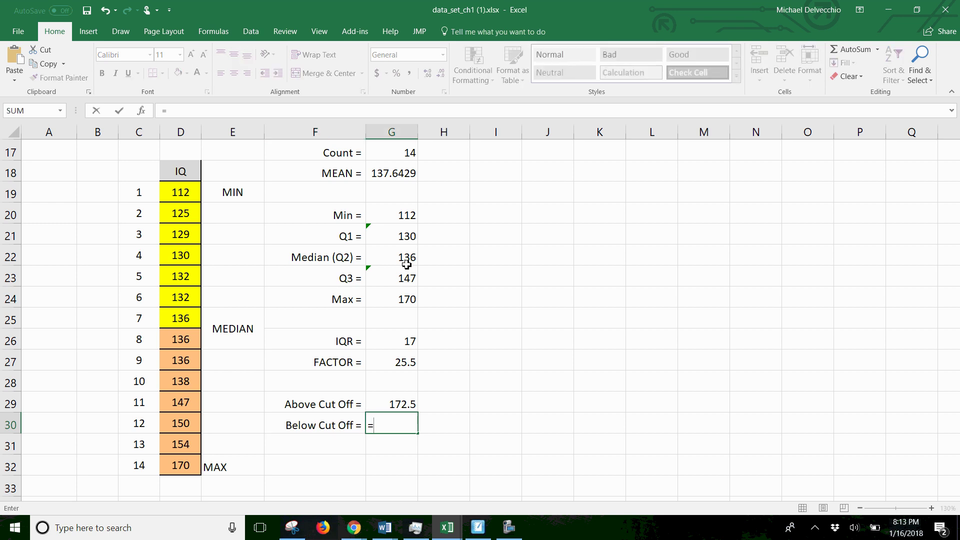
left_click(410, 235)
type("-")
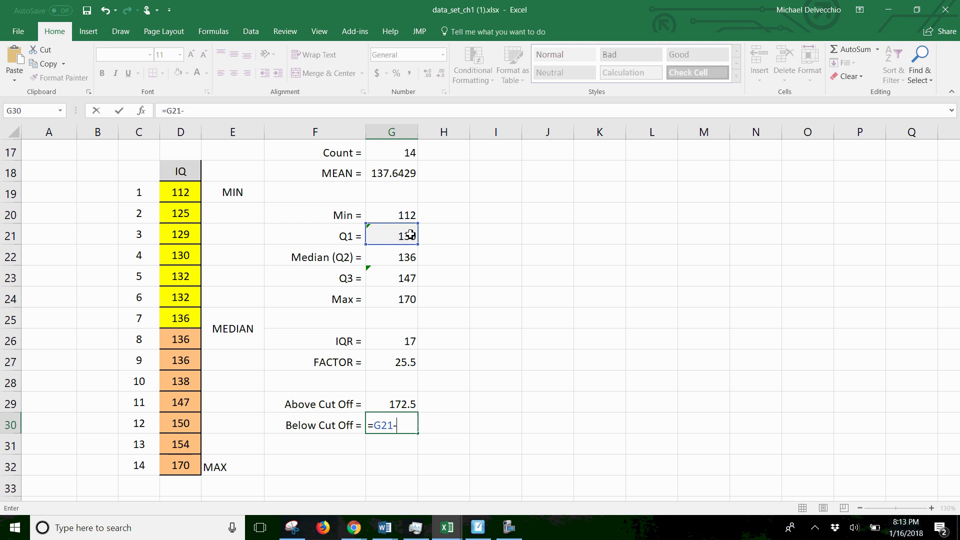
left_click(398, 361)
key("Return")
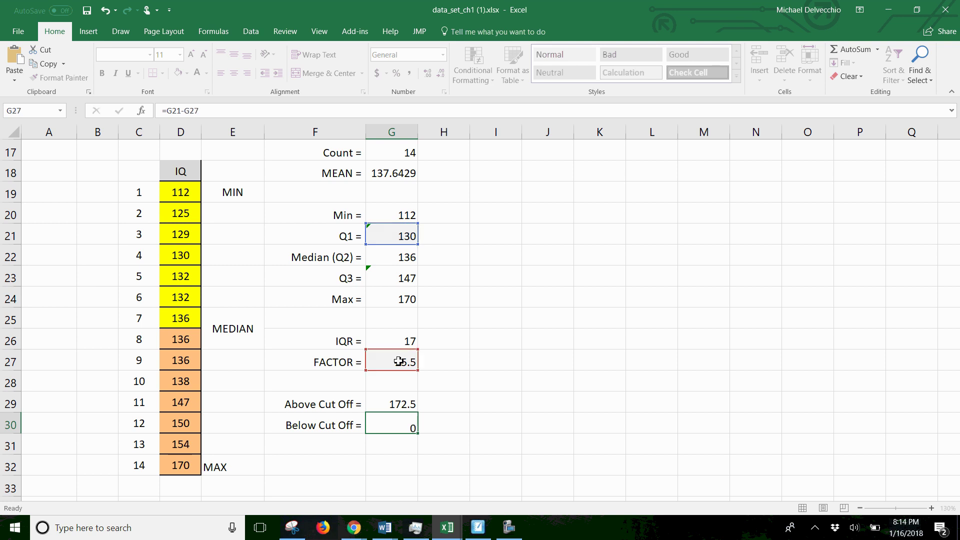